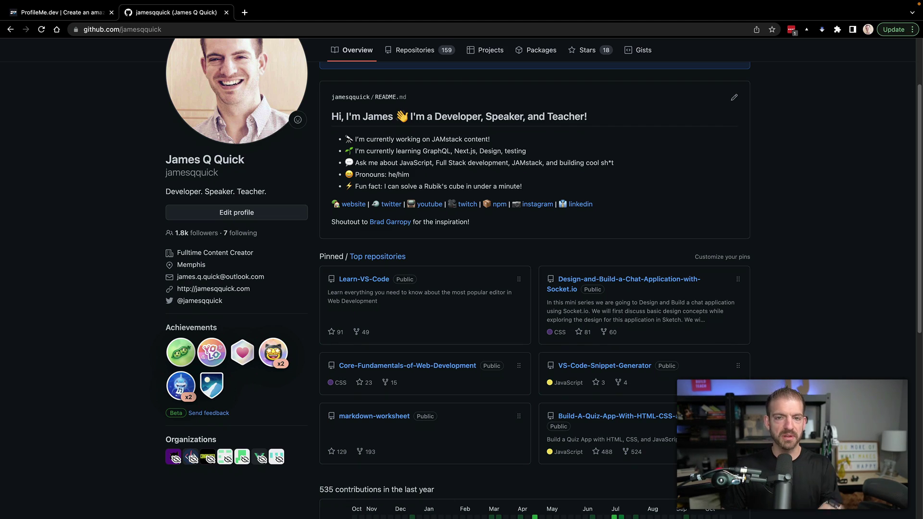
Highlight the pinned repository cards on the GitHub profile, then switch to the ProfileMe.dev tab
{"action": "left_click_drag", "start_coordinate": [673, 455], "coordinate": [365, 276]}
{"action": "left_click", "coordinate": [465, 267]}
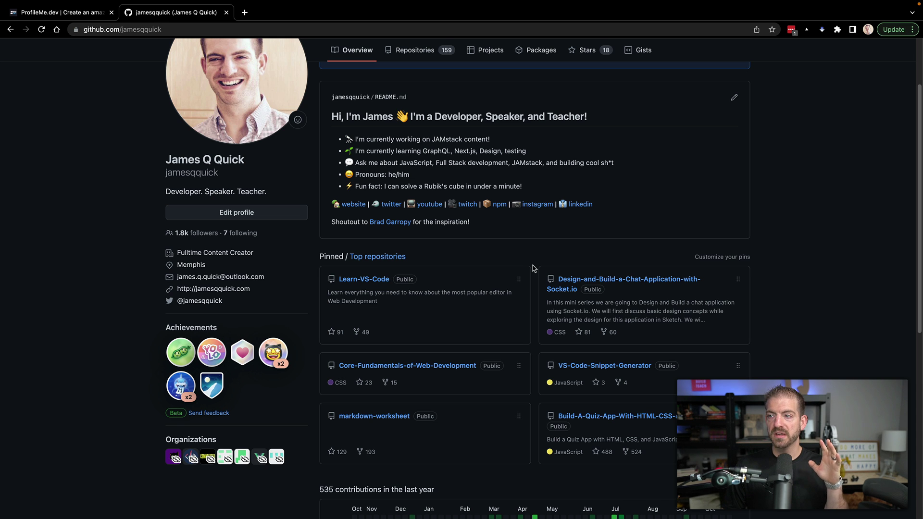
{"action": "scroll", "coordinate": [533, 268], "scroll_direction": "up", "scroll_amount": 1}
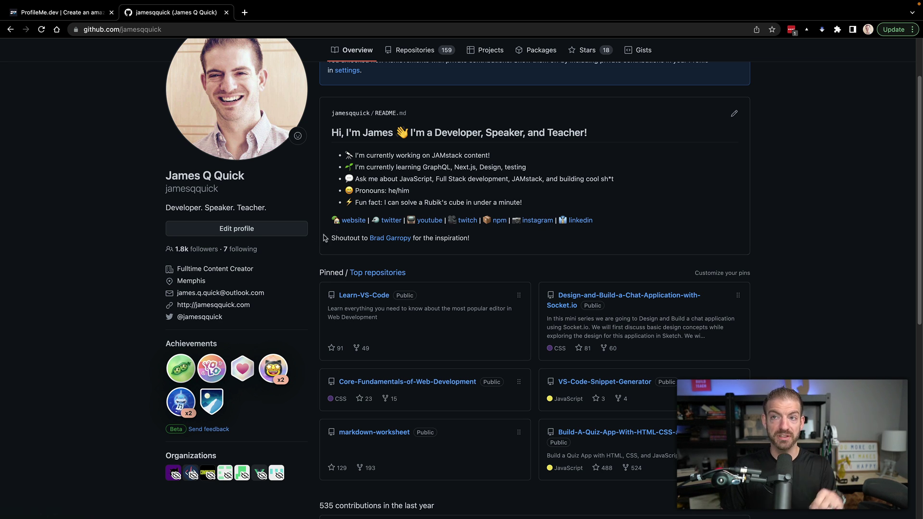
{"action": "key", "text": "ctrl+shift+Tab"}
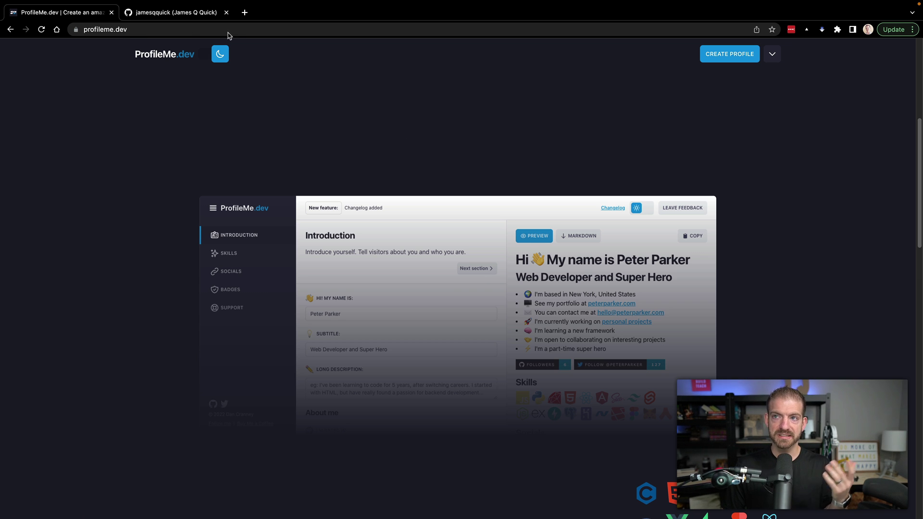
Toggle the site to light theme and back to dark, then start a new profile
{"action": "left_click", "coordinate": [217, 55]}
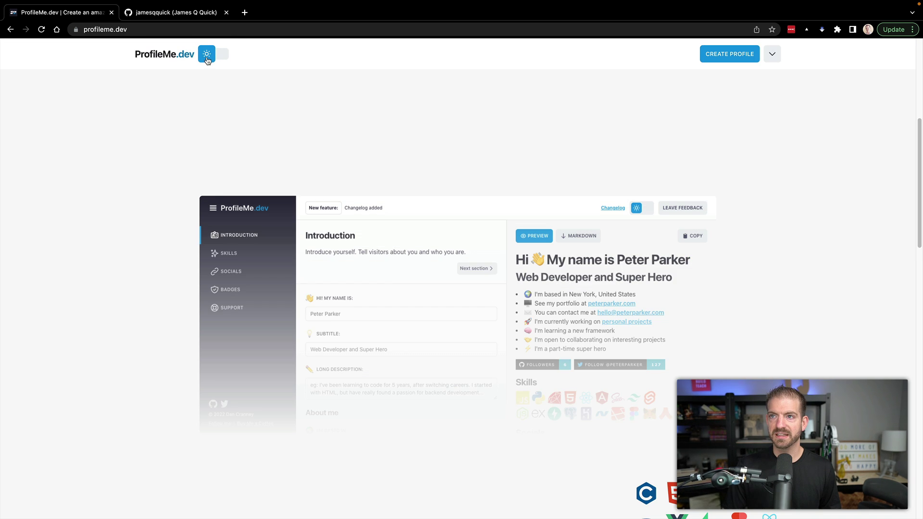
{"action": "left_click", "coordinate": [207, 58]}
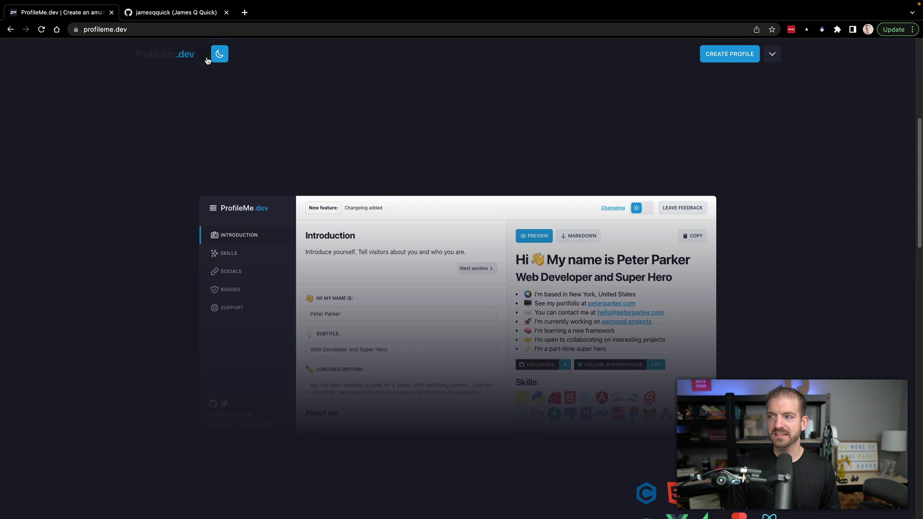
{"action": "left_click", "coordinate": [719, 58]}
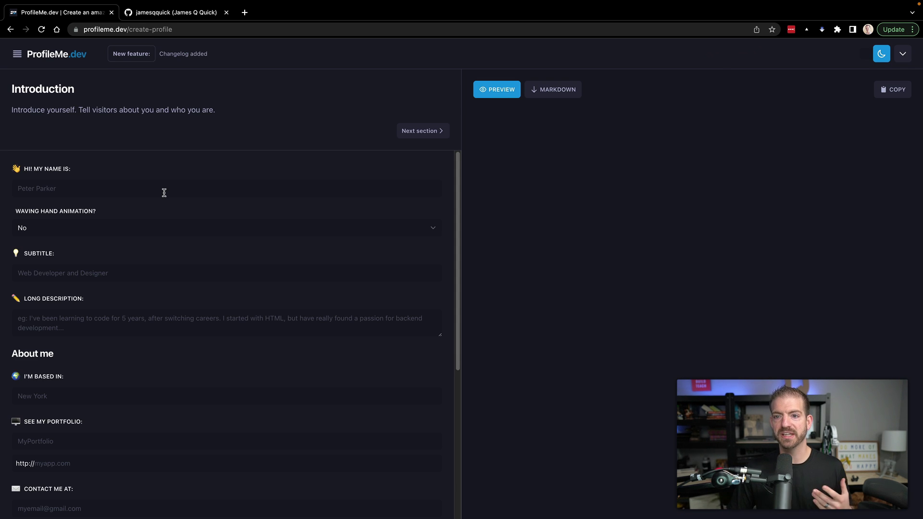
{"action": "scroll", "coordinate": [219, 267], "scroll_direction": "down", "scroll_amount": 5}
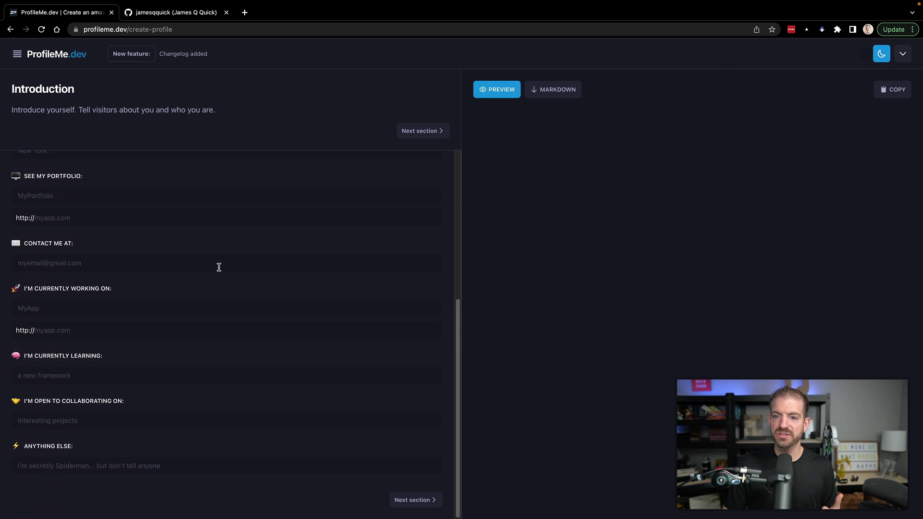
{"action": "scroll", "coordinate": [219, 268], "scroll_direction": "up", "scroll_amount": 1}
{"action": "scroll", "coordinate": [215, 232], "scroll_direction": "up", "scroll_amount": 2}
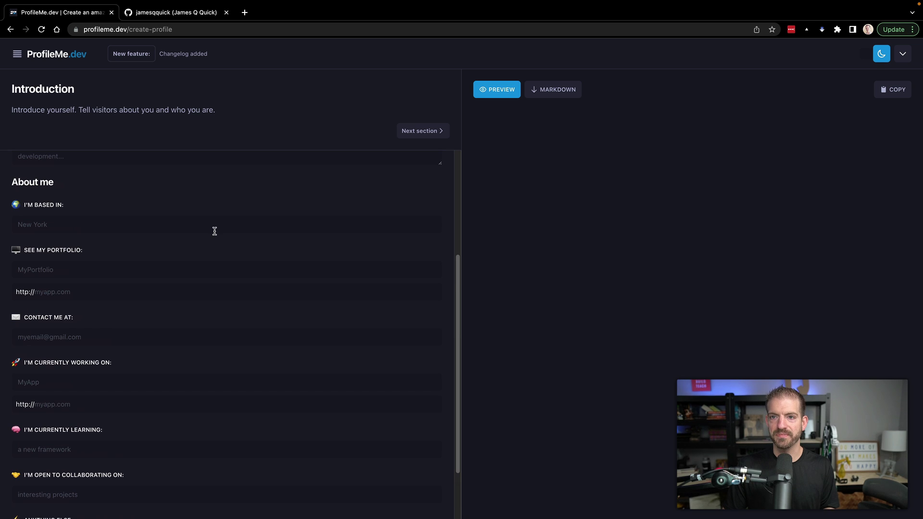
{"action": "scroll", "coordinate": [139, 193], "scroll_direction": "up", "scroll_amount": 7}
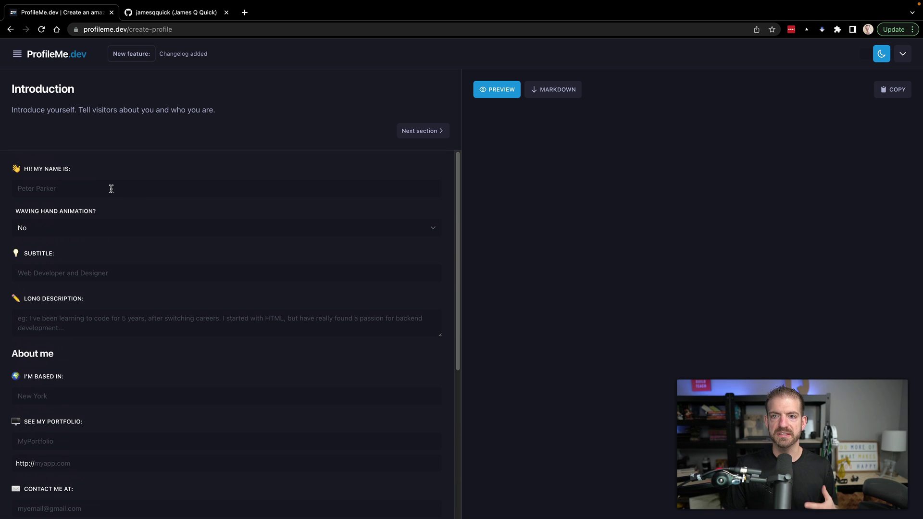
Enter the creator's full name and set Waving Hand Animation to Yes
{"action": "left_click", "coordinate": [111, 188]}
{"action": "type", "text": "James"}
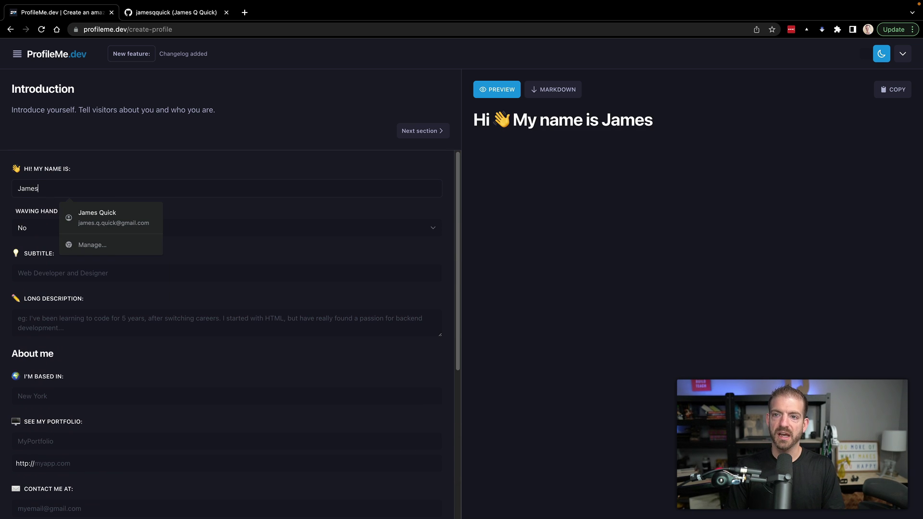
{"action": "type", "text": " Q Quick"}
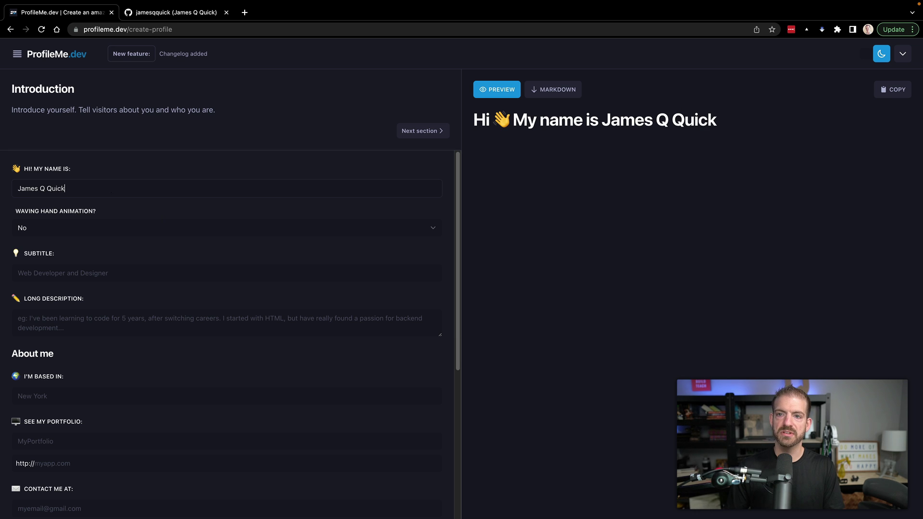
{"action": "left_click", "coordinate": [76, 235]}
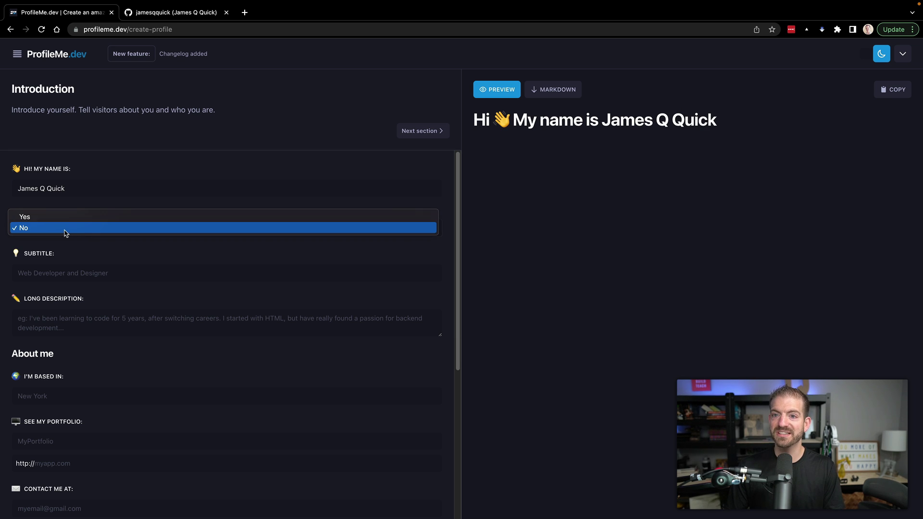
{"action": "key", "text": "Escape"}
{"action": "key", "text": "y"}
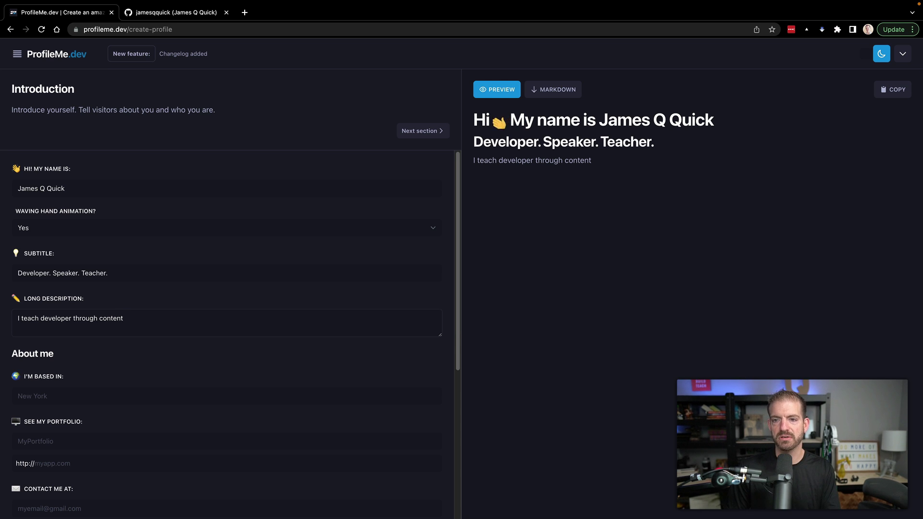
Paste the full description paragraph, then delete its final spare-time sentence
{"action": "key", "text": "super+a"}
{"action": "key", "text": "BackSpace"}
{"action": "key", "text": "super+a"}
{"action": "type", "text": "James is a JavaScript Developer, Speaker, and Teacher with a passion for teaching developers through content. He is a full-time Technical Content Creator with years of experience in Software Development and Developer Advocacy. In his spare time, he runs a YouTube channel, plays co-ed soccer with his wife, spends time with his dogs, and can solve a Rubik's cube in under a minute."}
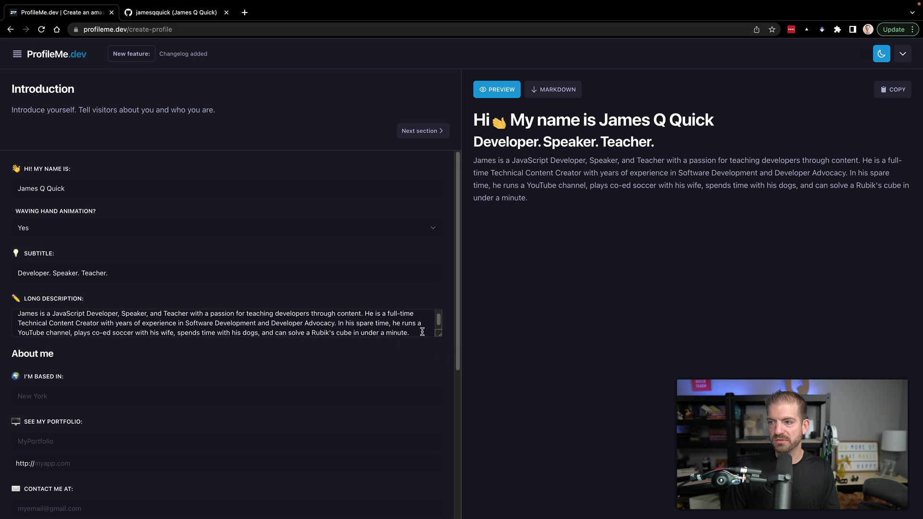
{"action": "scroll", "coordinate": [303, 334], "scroll_direction": "down", "scroll_amount": 1}
{"action": "left_click_drag", "start_coordinate": [410, 328], "coordinate": [338, 322]}
{"action": "key", "text": "BackSpace"}
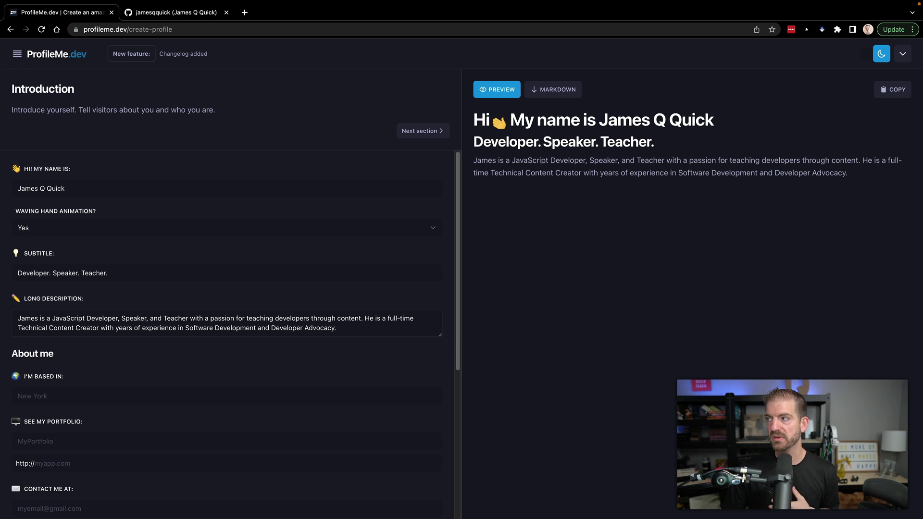
Set I'm Based In to 'Memphis, TN'
{"action": "scroll", "coordinate": [398, 301], "scroll_direction": "down", "scroll_amount": 1}
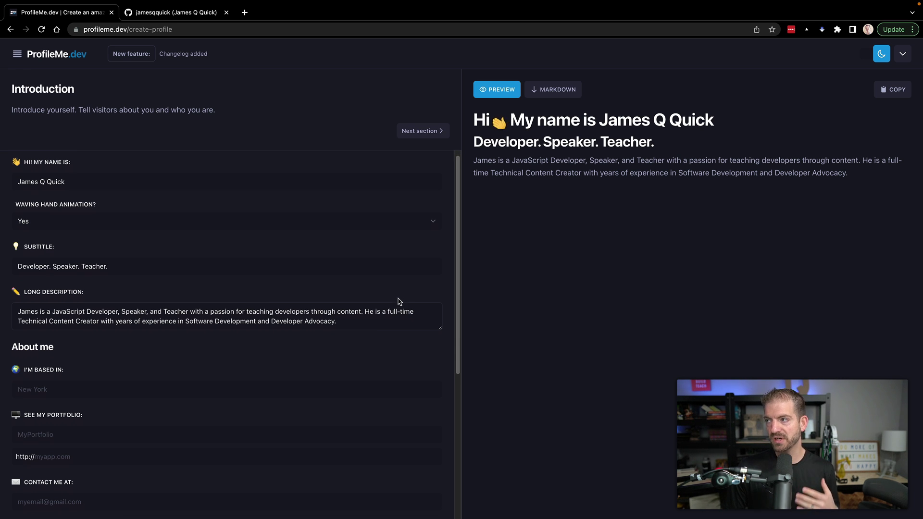
{"action": "scroll", "coordinate": [398, 299], "scroll_direction": "down", "scroll_amount": 1}
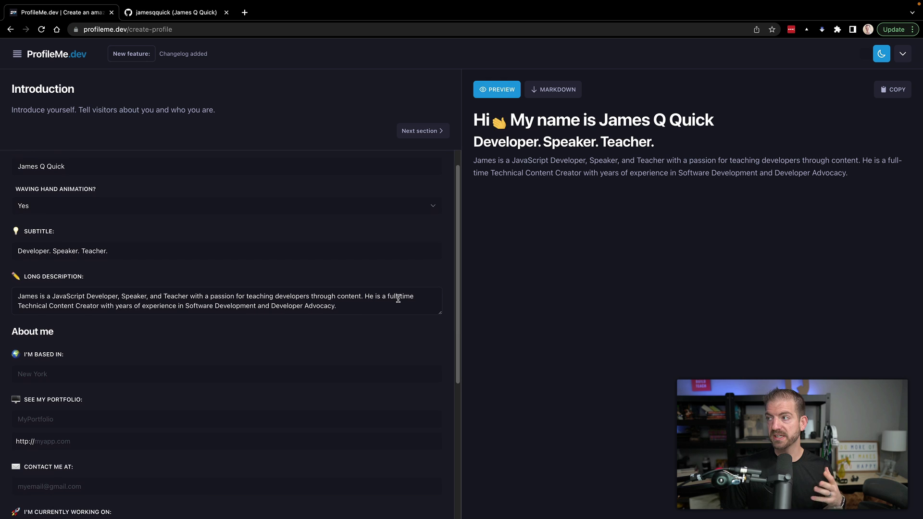
{"action": "scroll", "coordinate": [398, 299], "scroll_direction": "down", "scroll_amount": 3}
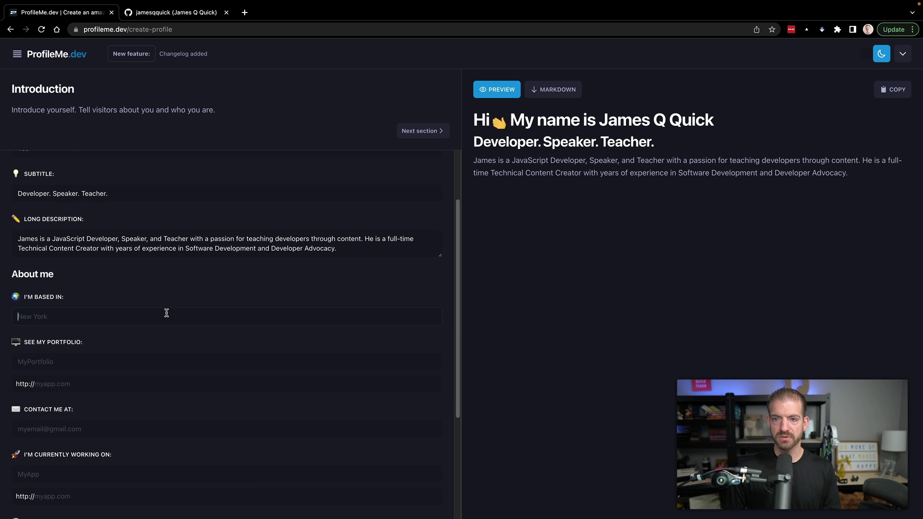
{"action": "type", "text": "Memphis"}
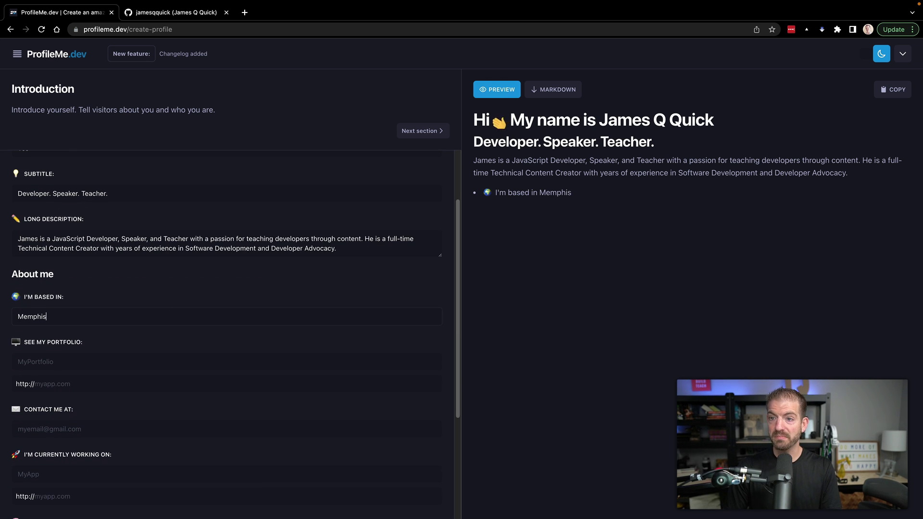
{"action": "type", "text": ", TN"}
Fill See My Portfolio with a name and the personal website URL
{"action": "left_click", "coordinate": [104, 362]}
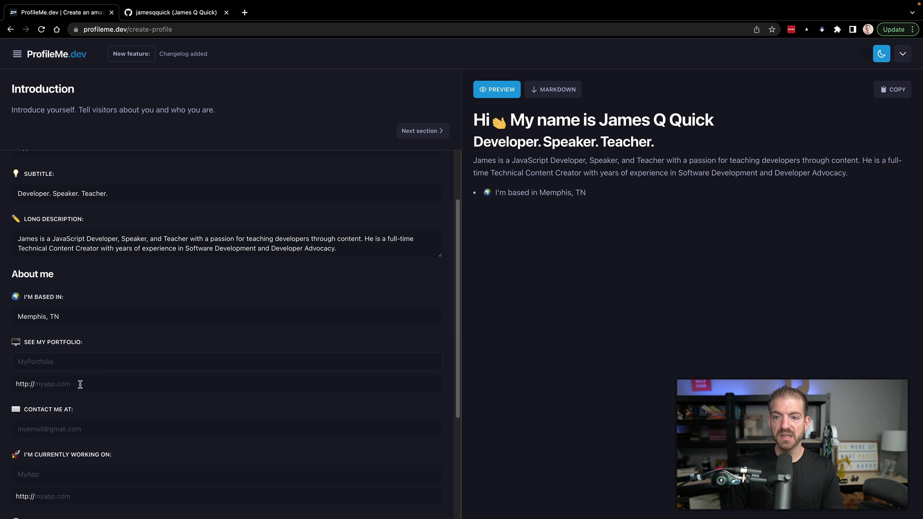
{"action": "type", "text": "Website"}
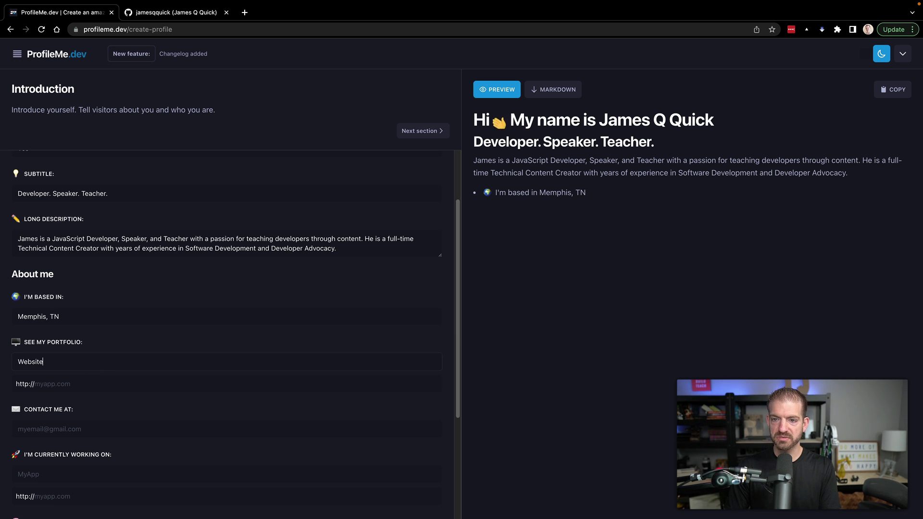
{"action": "key", "text": "Tab"}
{"action": "type", "text": "https://jamesqquick.com/"}
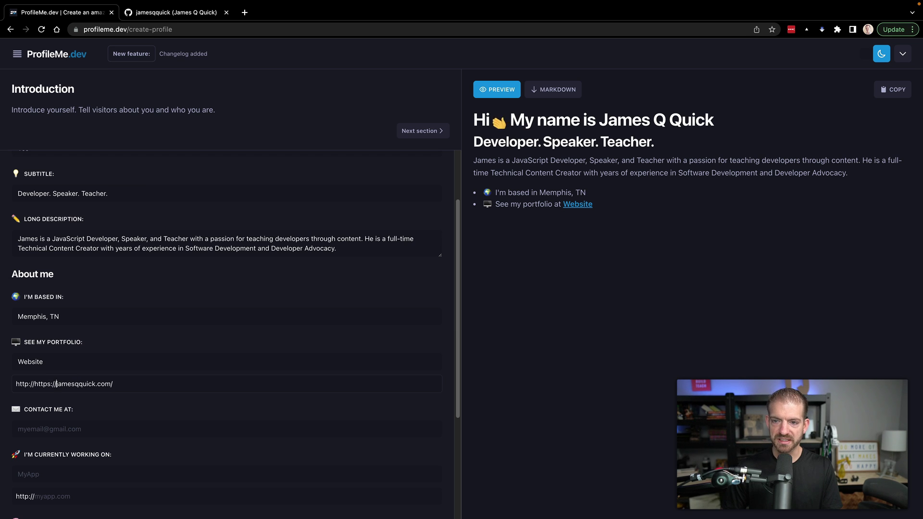
{"action": "key", "text": "BackSpace"}
{"action": "key", "text": "BackSpace"}
{"action": "key", "text": "BackSpace"}
{"action": "key", "text": "BackSpace"}
{"action": "key", "text": "BackSpace"}
{"action": "key", "text": "BackSpace"}
{"action": "key", "text": "BackSpace"}
{"action": "key", "text": "BackSpace"}
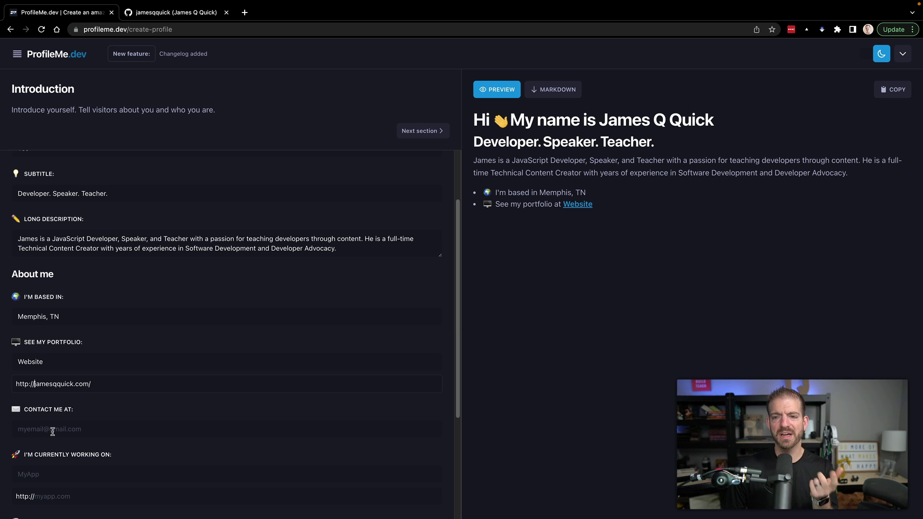
Clear both the portfolio name and portfolio URL fields
{"action": "scroll", "coordinate": [111, 391], "scroll_direction": "down", "scroll_amount": 1}
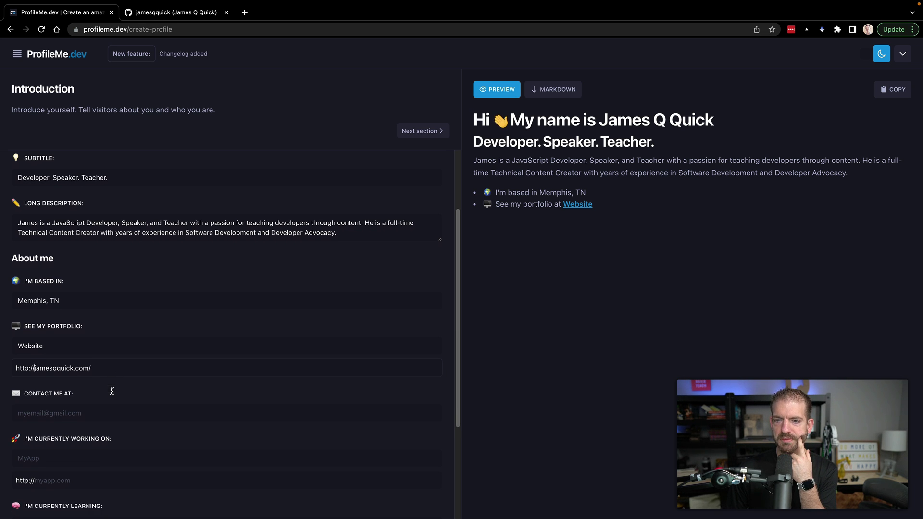
{"action": "left_click_drag", "start_coordinate": [111, 369], "coordinate": [34, 368]}
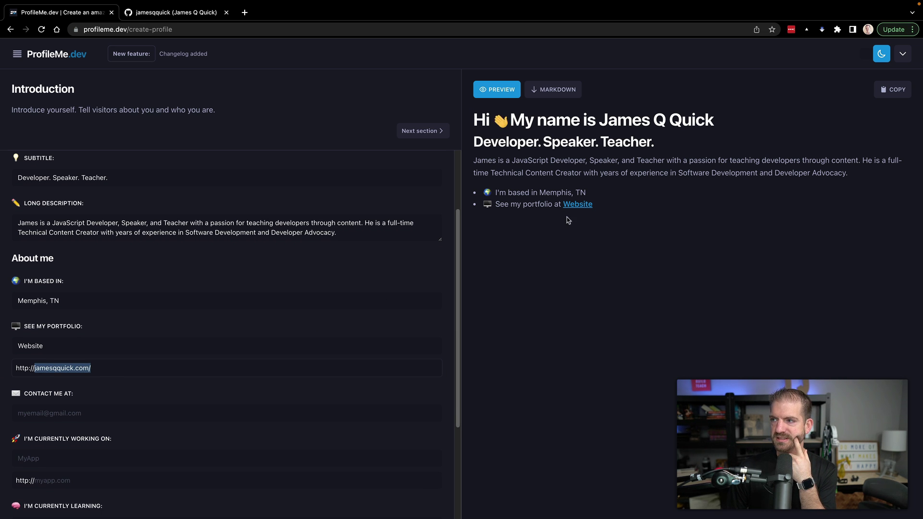
{"action": "double_click", "coordinate": [50, 345]}
{"action": "key", "text": "BackSpace"}
{"action": "left_click_drag", "start_coordinate": [91, 368], "coordinate": [9, 368]}
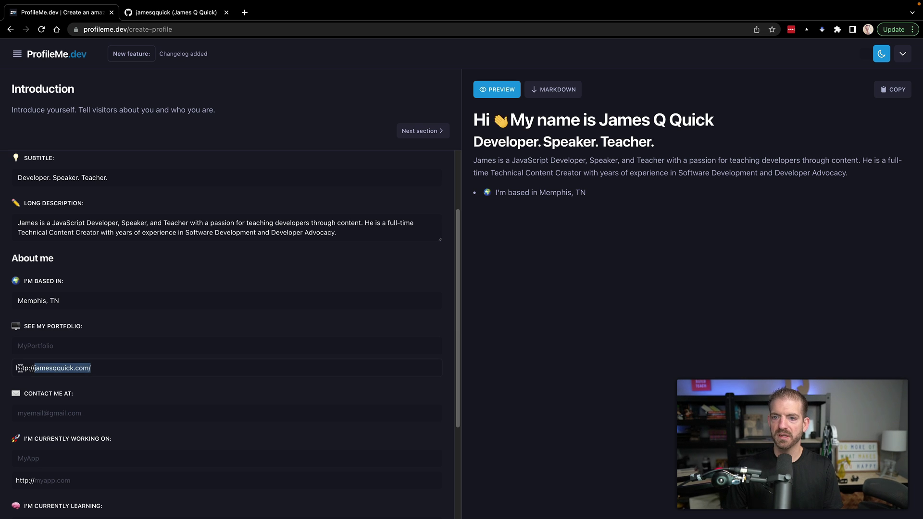
{"action": "key", "text": "BackSpace"}
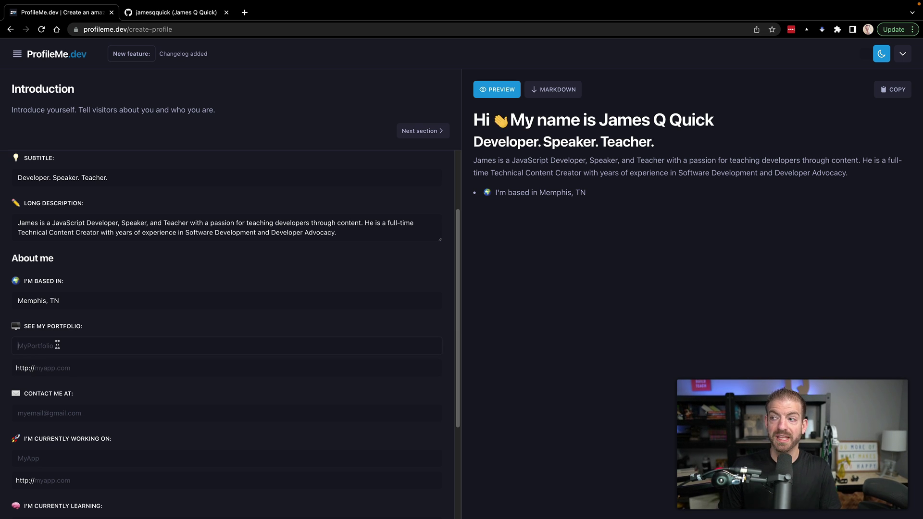
Type 'Everything' as the currently-working-on project name
{"action": "scroll", "coordinate": [375, 336], "scroll_direction": "down", "scroll_amount": 1}
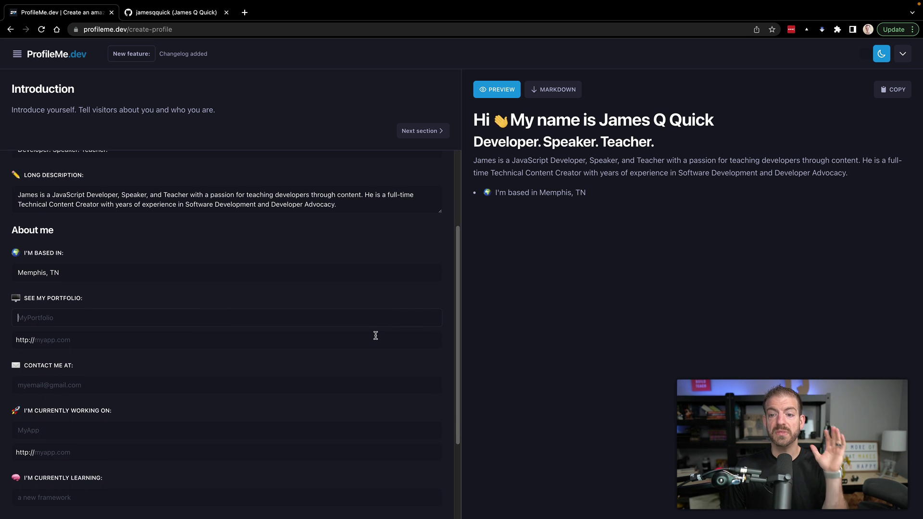
{"action": "left_click", "coordinate": [362, 325]}
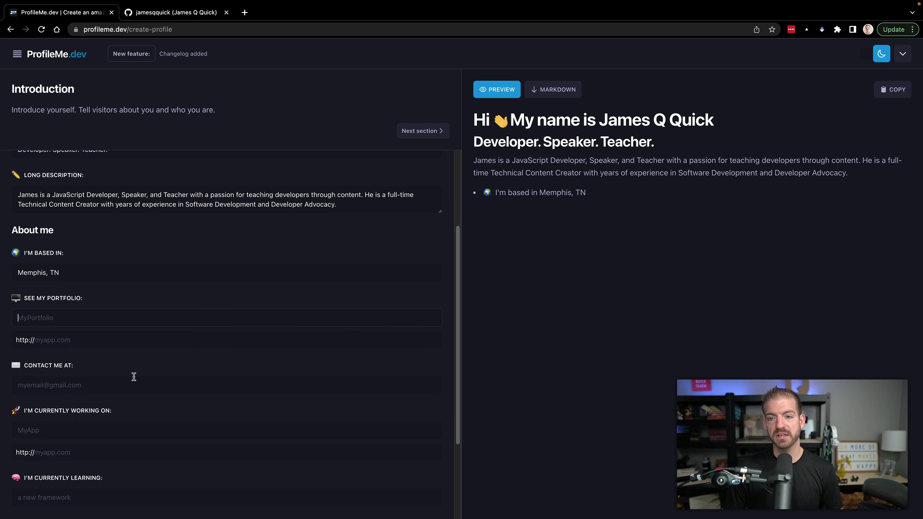
{"action": "scroll", "coordinate": [96, 382], "scroll_direction": "down", "scroll_amount": 1}
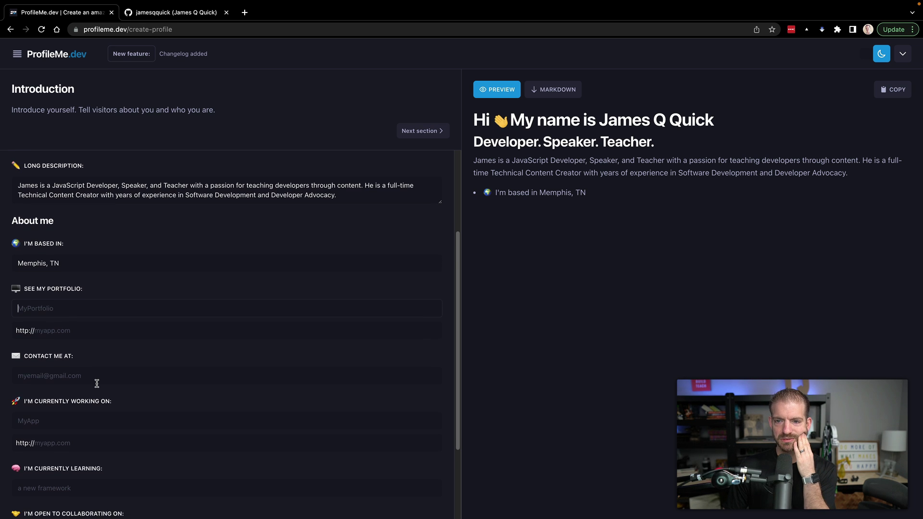
{"action": "scroll", "coordinate": [96, 383], "scroll_direction": "down", "scroll_amount": 2}
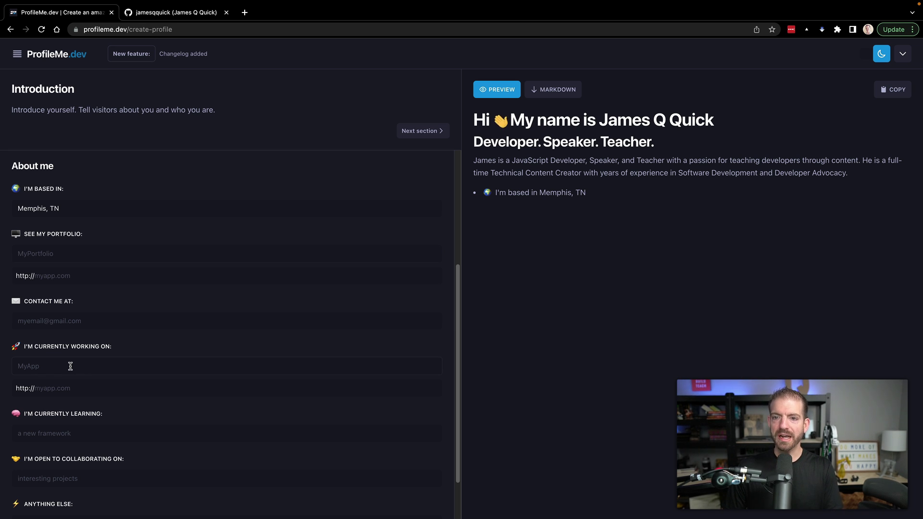
{"action": "type", "text": "Everything Svelte"}
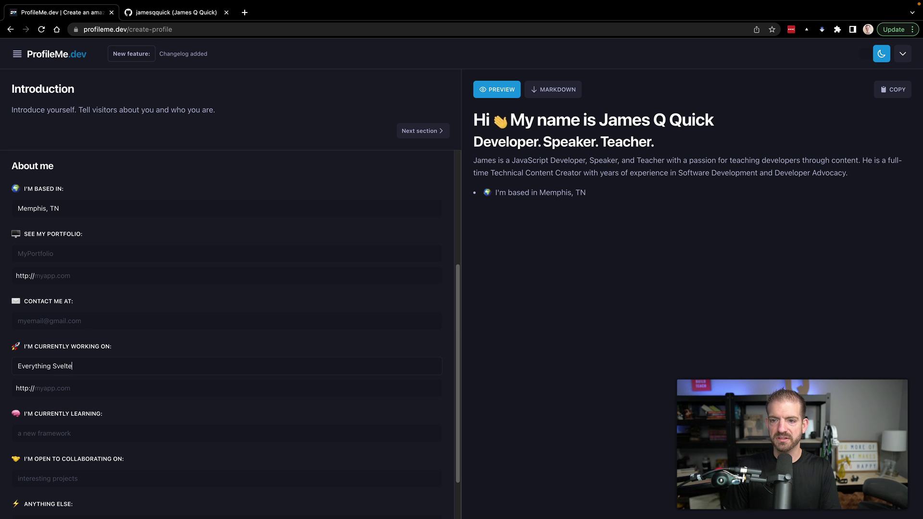
Set the project URL to everythingsvelte.com, copied from a new tab's autocompleted address
{"action": "key", "text": "ctrl+t"}
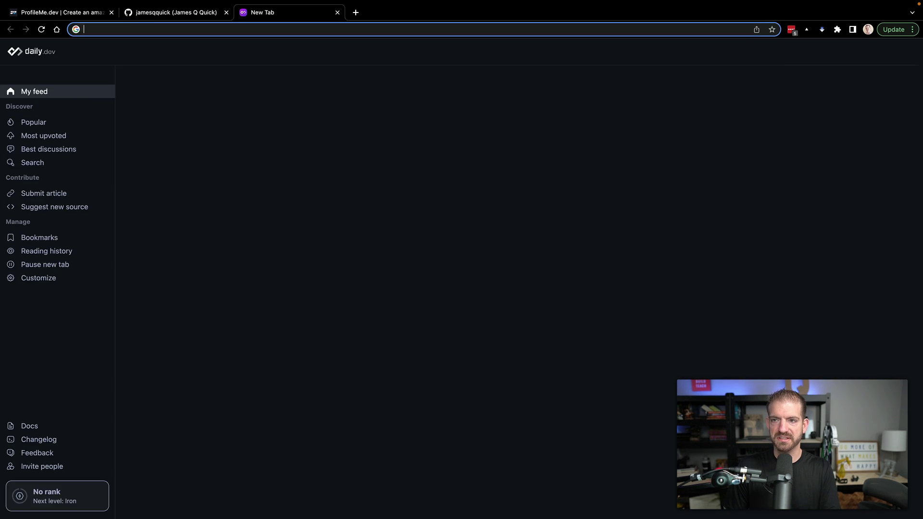
{"action": "type", "text": "everythingsvelte.com"}
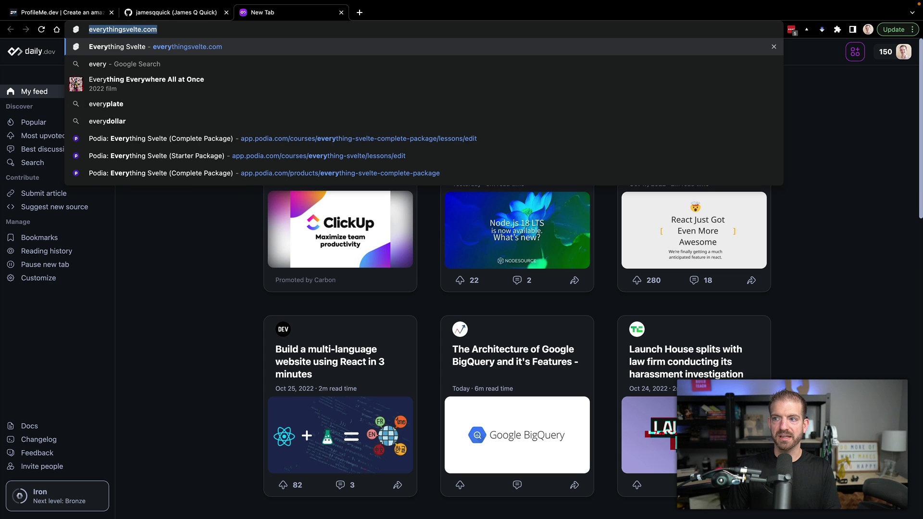
{"action": "key", "text": "ctrl+c"}
{"action": "key", "text": "ctrl+w"}
{"action": "left_click", "coordinate": [66, 388]}
{"action": "key", "text": "ctrl+v"}
{"action": "left_click", "coordinate": [57, 388]}
{"action": "key", "text": "BackSpace"}
{"action": "key", "text": "BackSpace"}
{"action": "key", "text": "BackSpace"}
{"action": "key", "text": "BackSpace"}
{"action": "key", "text": "BackSpace"}
{"action": "key", "text": "BackSpace"}
{"action": "key", "text": "BackSpace"}
{"action": "key", "text": "BackSpace"}
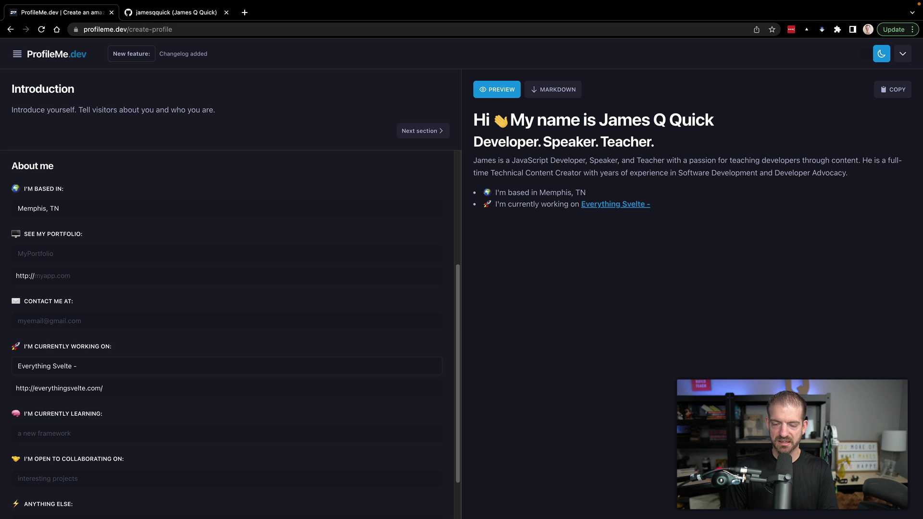
Add the description 'Everything you need to know about SvelteKit and Supabase', replacing the dash with '('
{"action": "type", "text": "Everything you ne"}
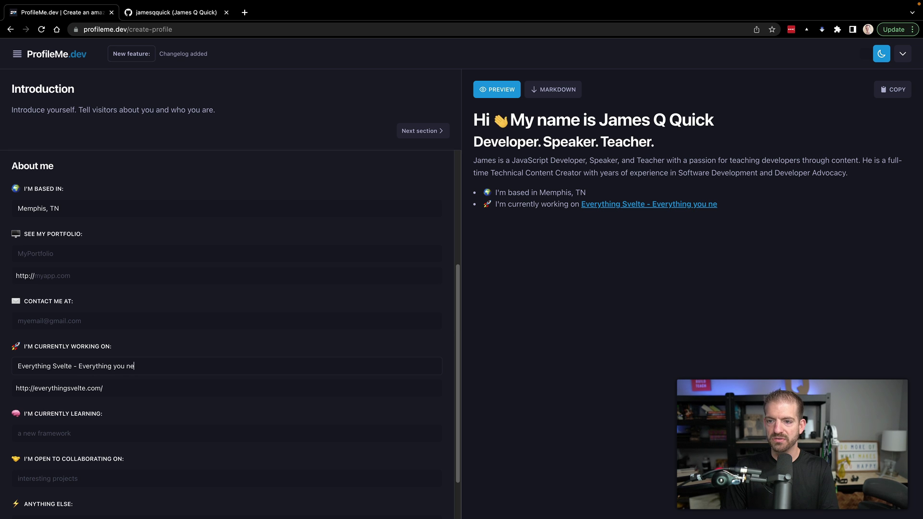
{"action": "type", "text": "ed to know abo"}
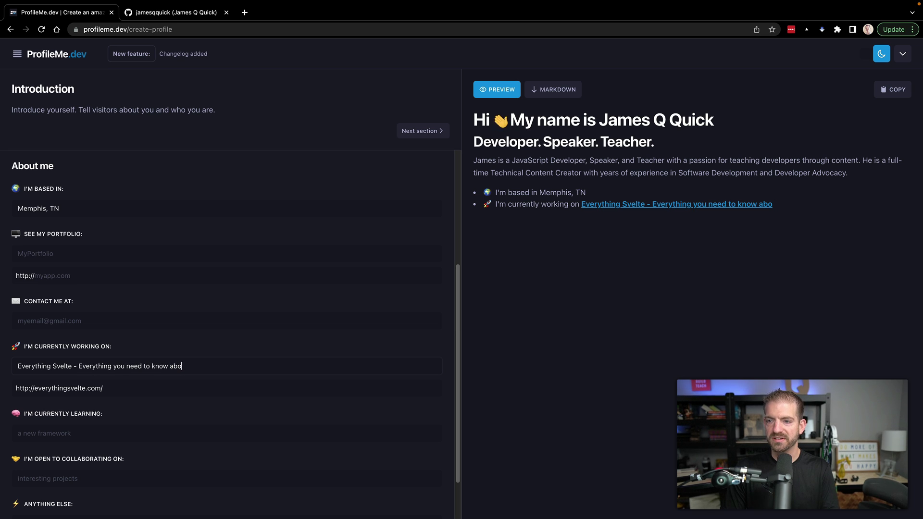
{"action": "type", "text": "t ut SvelteKit and "}
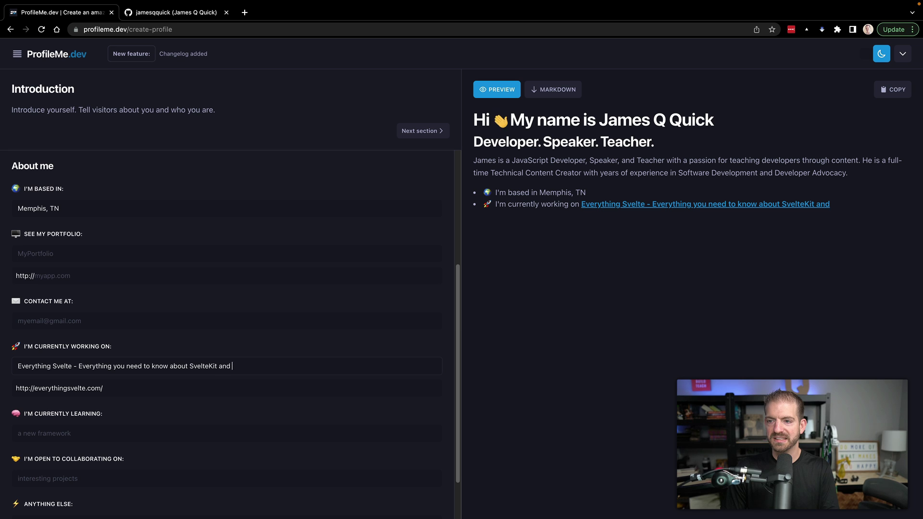
{"action": "type", "text": "Supabase"}
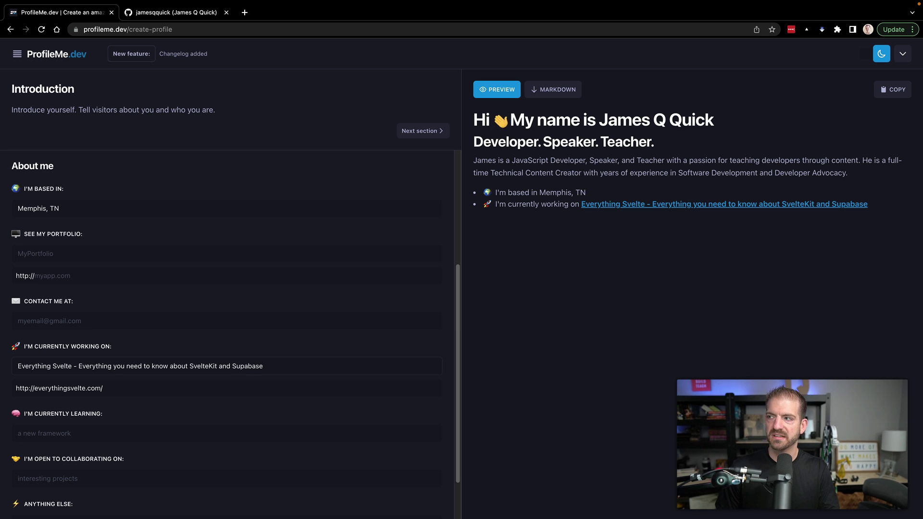
{"action": "left_click", "coordinate": [77, 366]}
{"action": "key", "text": "BackSpace"}
{"action": "key", "text": "BackSpace"}
{"action": "type", "text": "("}
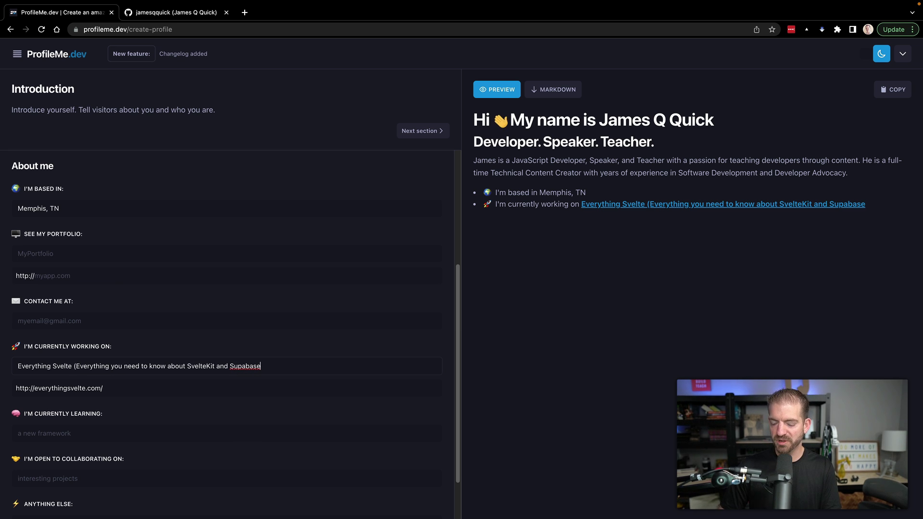
Replace the parenthesised description with 'complete SvelteKit course'
{"action": "left_click", "coordinate": [79, 369]}
{"action": "key", "text": "BackSpace"}
{"action": "type", "text": "e"}
{"action": "key", "text": "super+shift+Right"}
{"action": "key", "text": "shift+Left"}
{"action": "key", "text": "BackSpace"}
{"action": "type", "text": "complete SVet"}
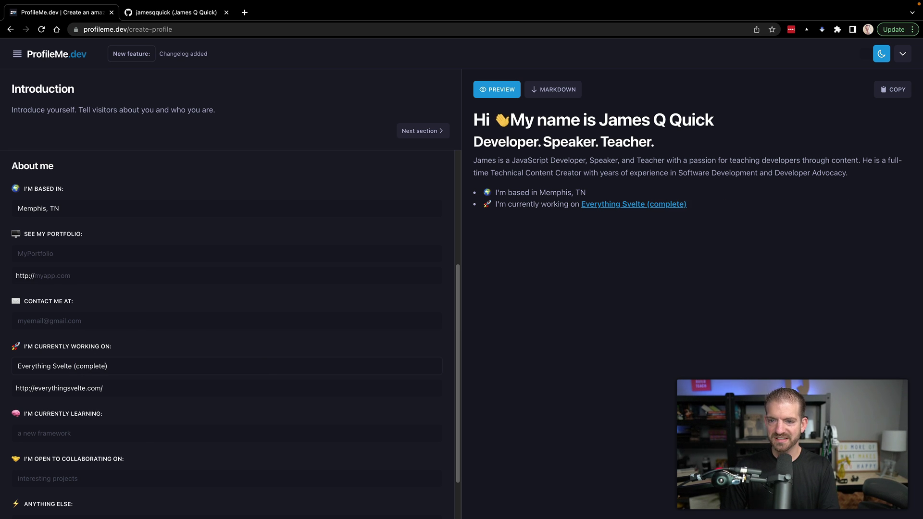
{"action": "key", "text": "BackSpace"}
{"action": "key", "text": "BackSpace"}
{"action": "key", "text": "BackSpace"}
{"action": "type", "text": "velteKi"}
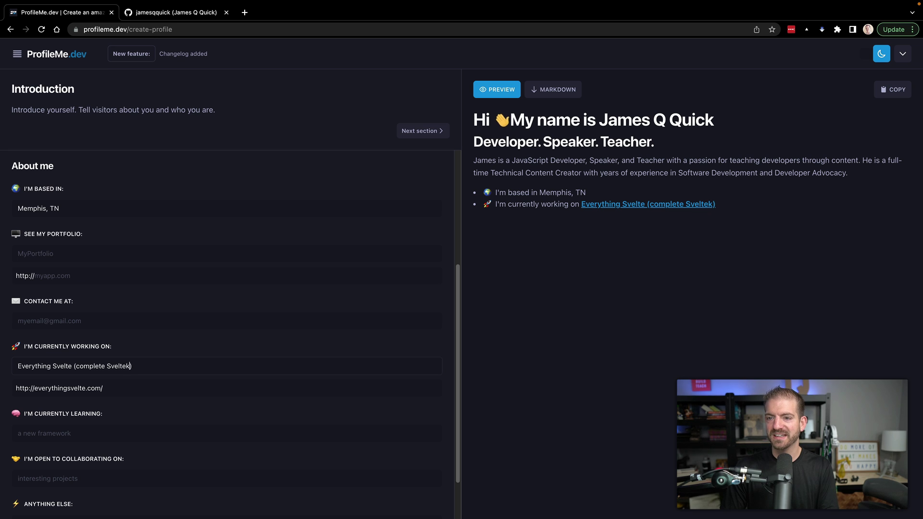
{"action": "type", "text": "t course"}
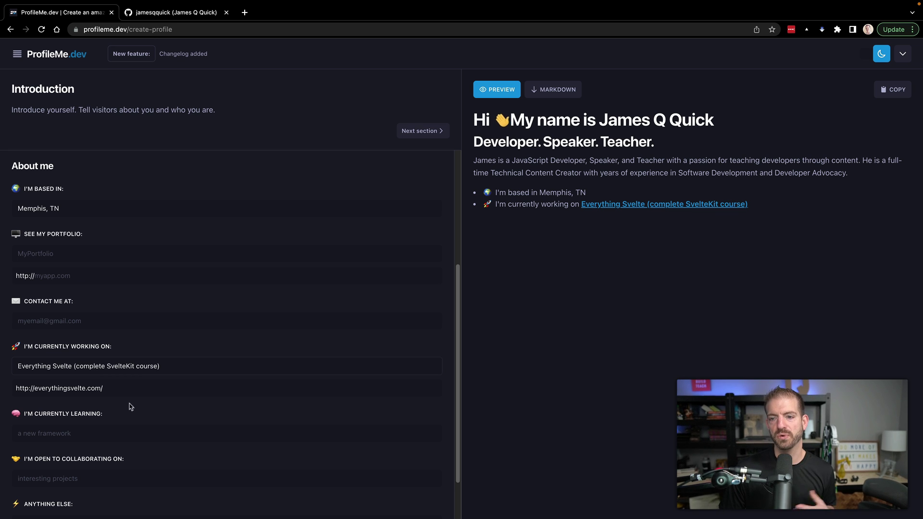
Set Currently Learning to 'everything JavaScript'
{"action": "scroll", "coordinate": [148, 396], "scroll_direction": "down", "scroll_amount": 1}
{"action": "scroll", "coordinate": [101, 423], "scroll_direction": "down", "scroll_amount": 2}
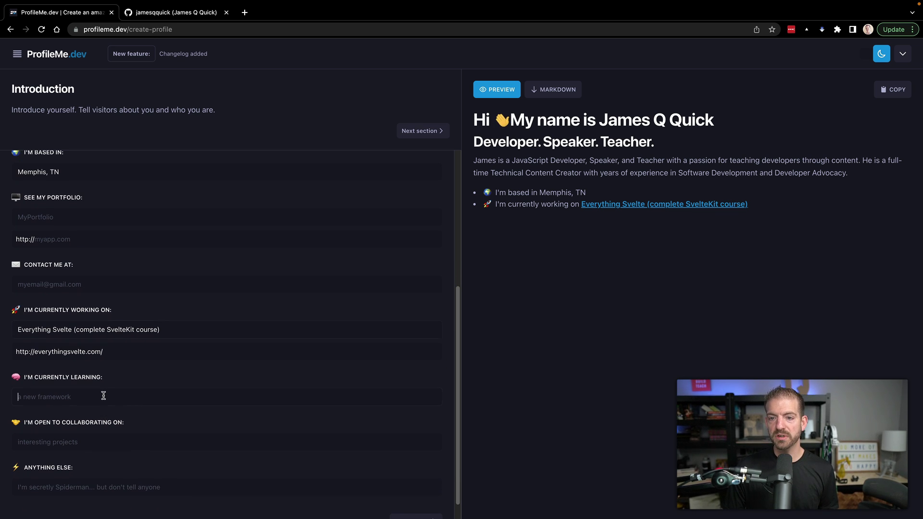
{"action": "scroll", "coordinate": [103, 395], "scroll_direction": "down", "scroll_amount": 1}
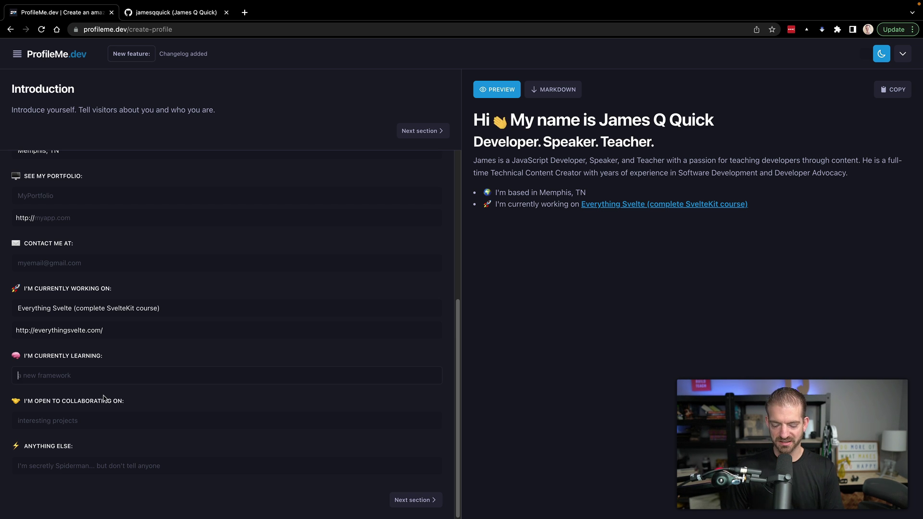
{"action": "type", "text": "everything Java"}
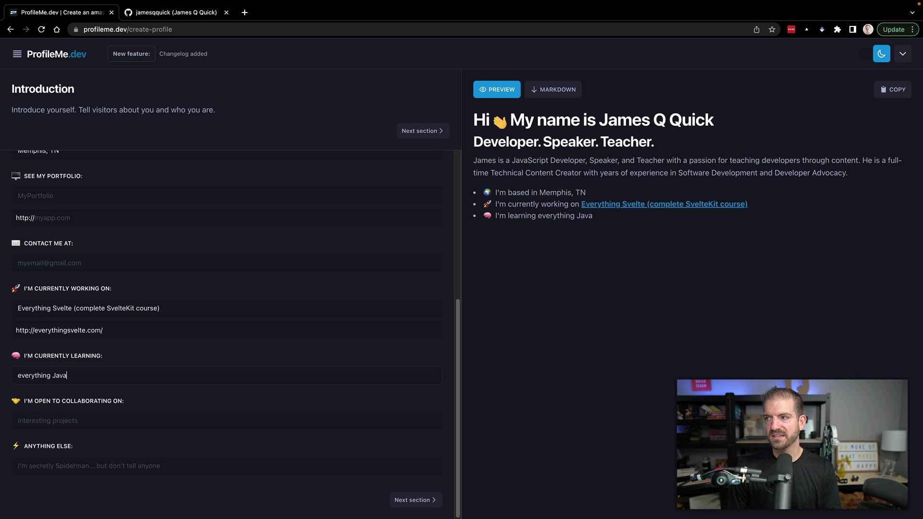
{"action": "type", "text": "Script"}
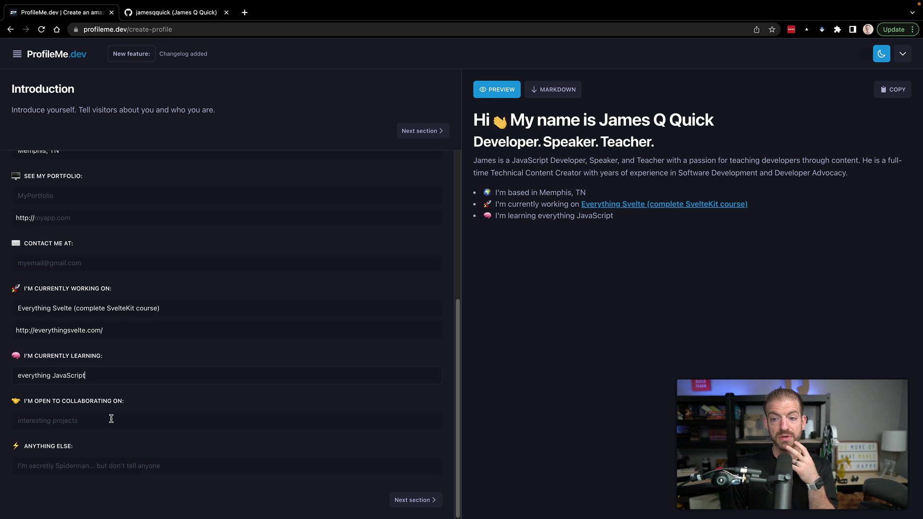
Type and delete test text in Anything Else, leaving it empty, then go to Skills
{"action": "left_click", "coordinate": [139, 474]}
{"action": "type", "text": "klfjdslfs kljs"}
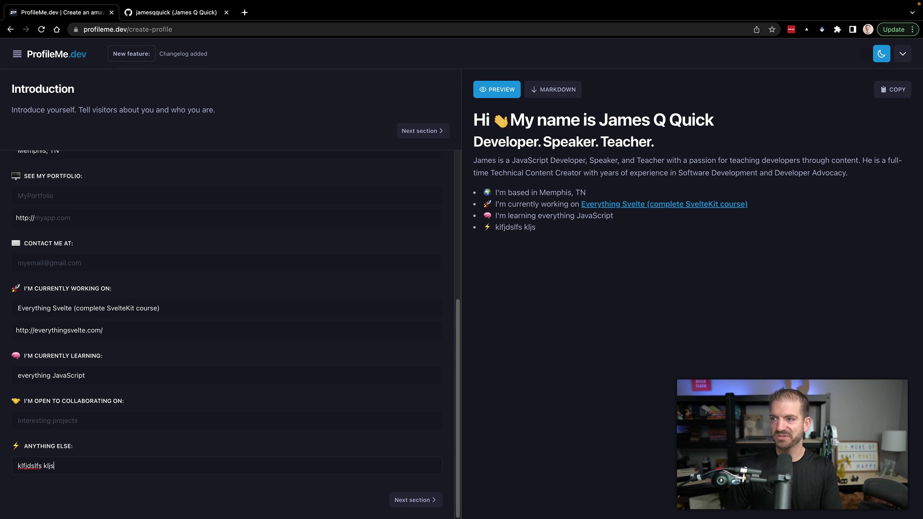
{"action": "key", "text": "ctrl+a"}
{"action": "key", "text": "BackSpace"}
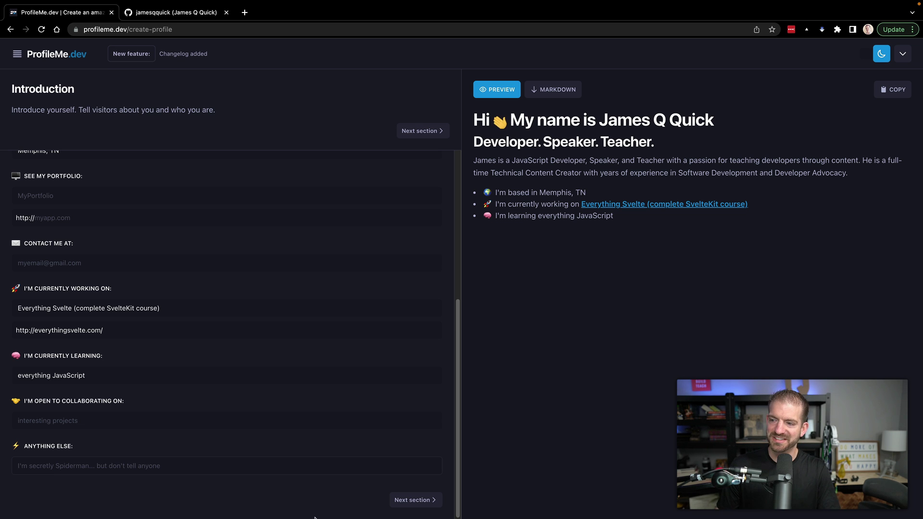
{"action": "left_click", "coordinate": [403, 501]}
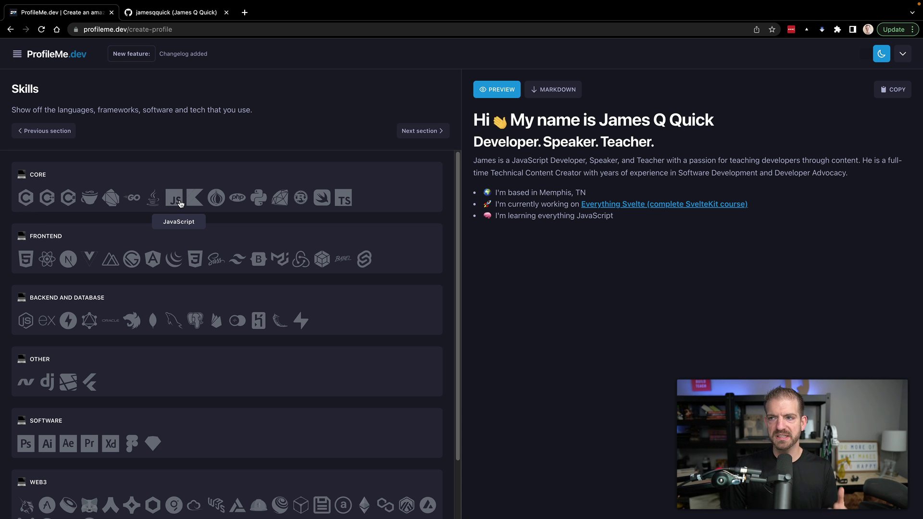
Add JavaScript, TypeScript, HTML5, React and NextJs to the skills
{"action": "left_click", "coordinate": [180, 204]}
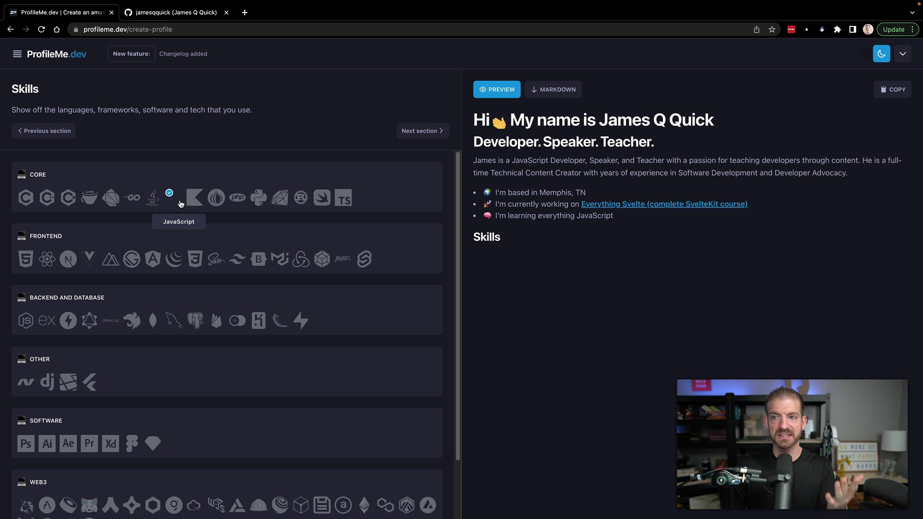
{"action": "left_click", "coordinate": [344, 203]}
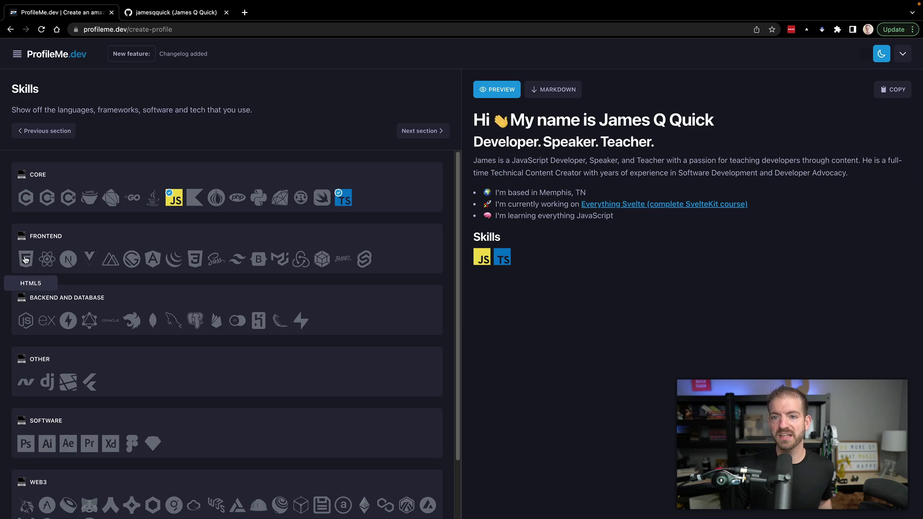
{"action": "left_click", "coordinate": [26, 260]}
{"action": "left_click", "coordinate": [47, 260]}
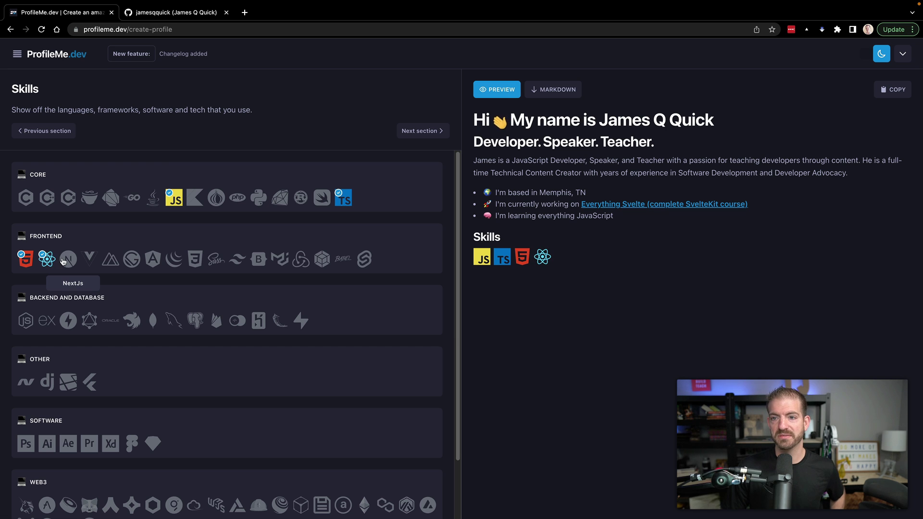
{"action": "left_click", "coordinate": [63, 261]}
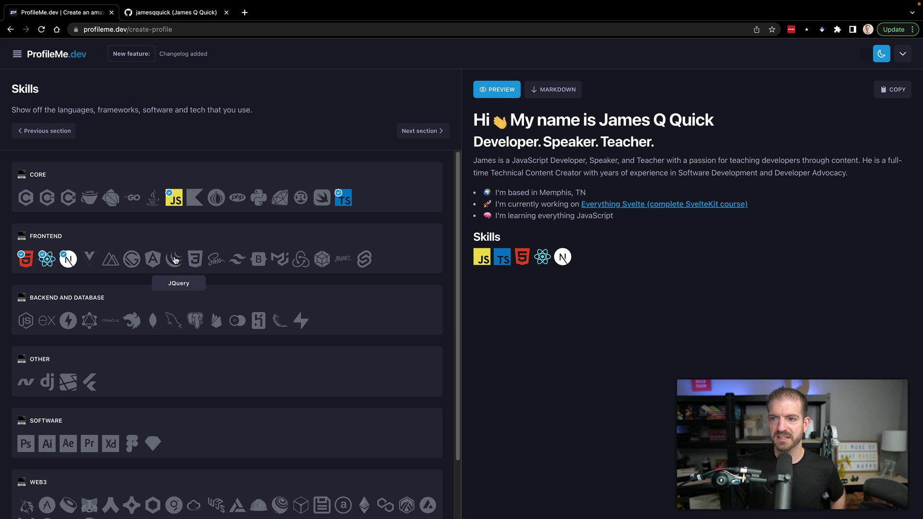
Add CSS3, TailwindCSS, Svelte, NodeJS, Express and Figma to the skills
{"action": "left_click", "coordinate": [195, 260]}
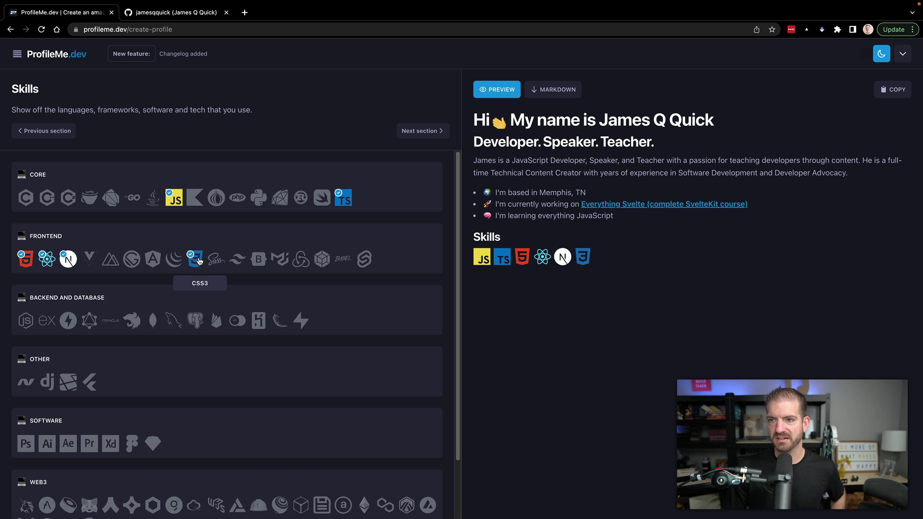
{"action": "left_click", "coordinate": [237, 261]}
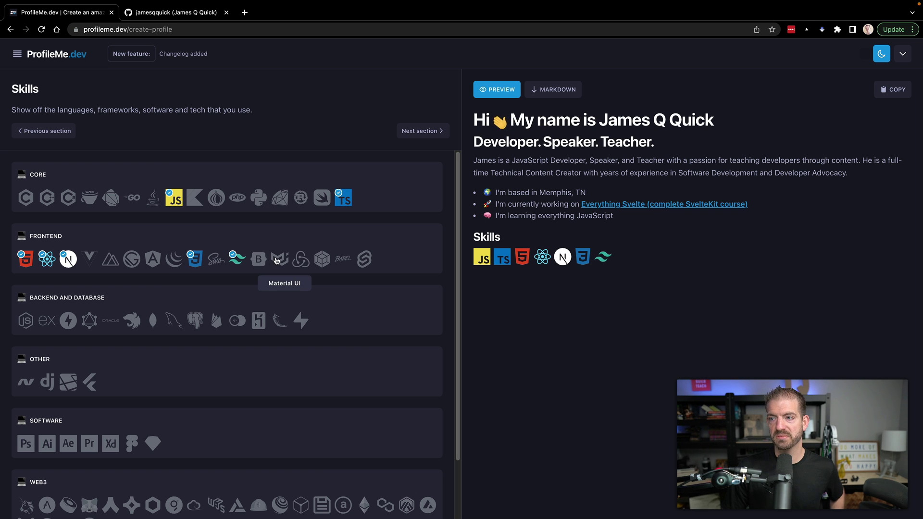
{"action": "left_click", "coordinate": [365, 261]}
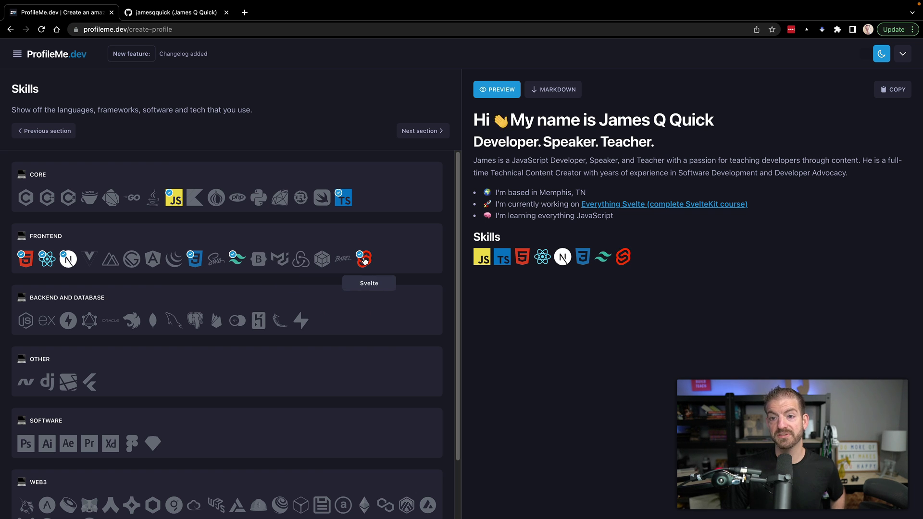
{"action": "left_click", "coordinate": [27, 324]}
{"action": "left_click", "coordinate": [45, 323]}
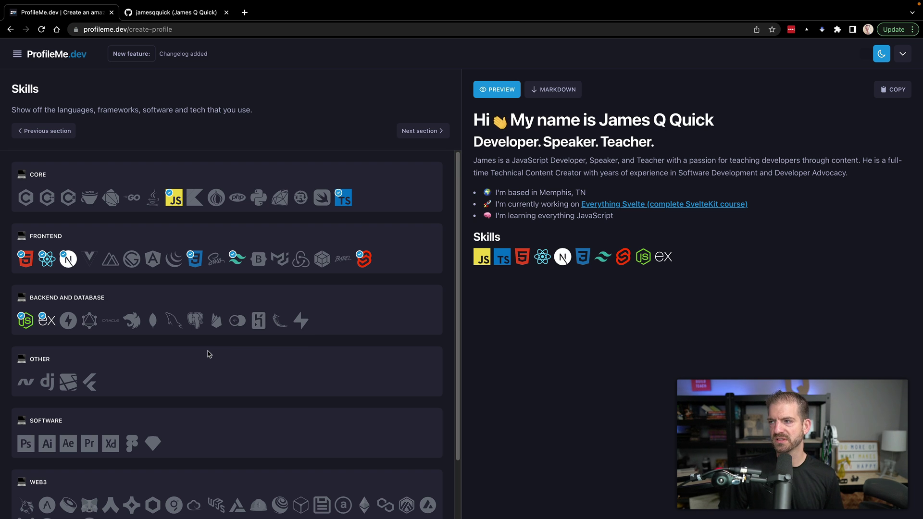
{"action": "scroll", "coordinate": [208, 355], "scroll_direction": "down", "scroll_amount": 1}
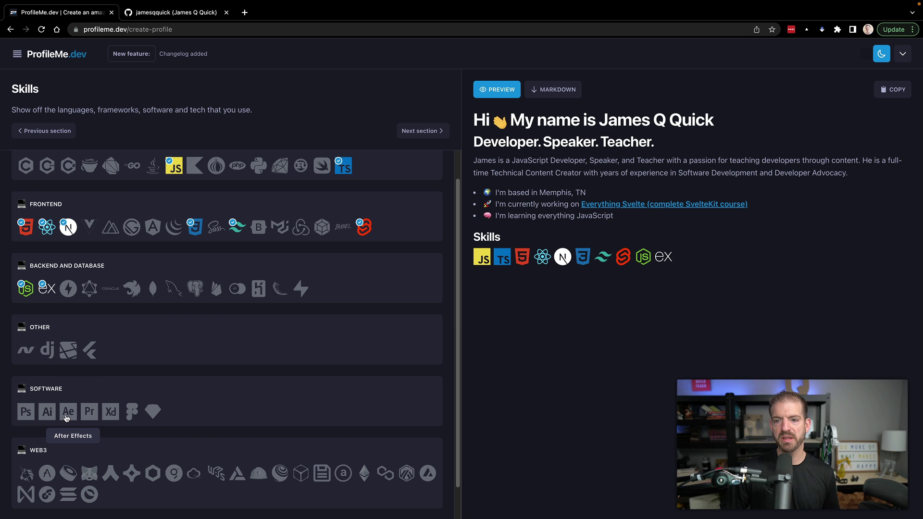
{"action": "left_click", "coordinate": [130, 416]}
{"action": "scroll", "coordinate": [245, 399], "scroll_direction": "down", "scroll_amount": 1}
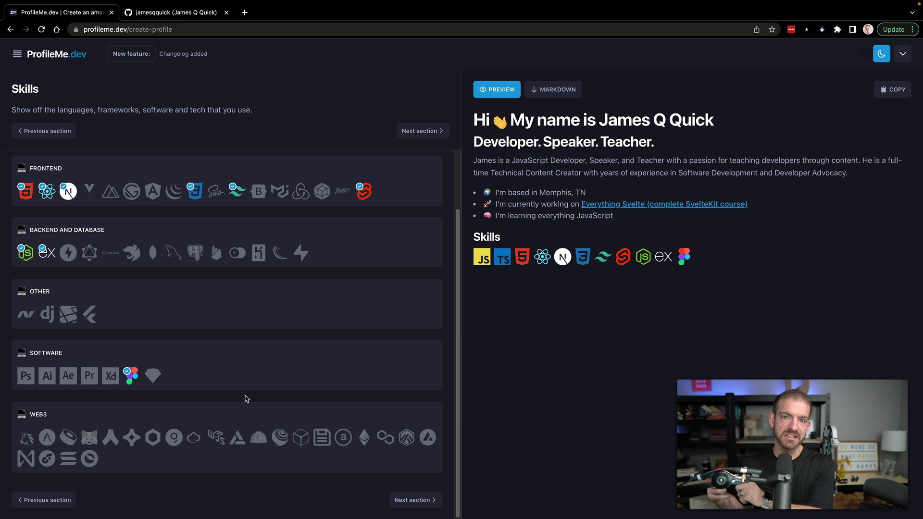
Enter the user's handle in the GitHub, Twitter and Hashnode social fields
{"action": "left_click", "coordinate": [415, 501]}
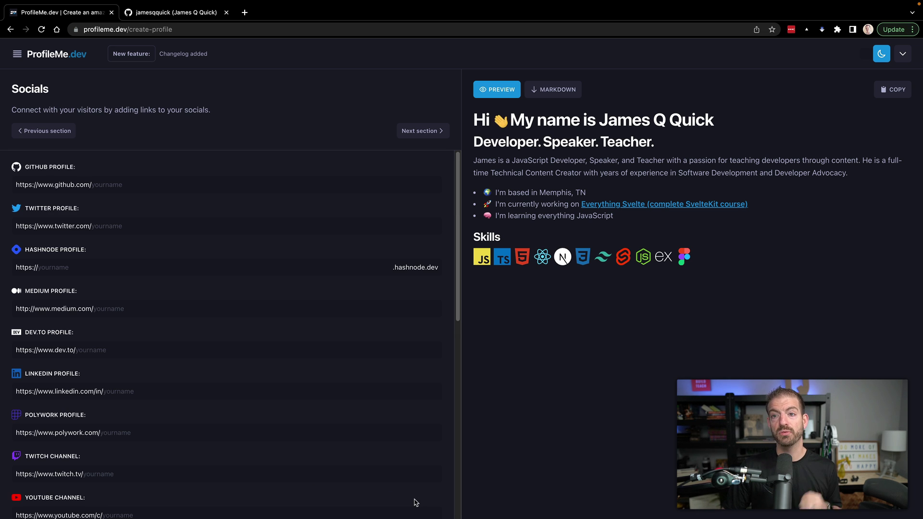
{"action": "left_click", "coordinate": [118, 184]}
{"action": "type", "text": "jamesqquick"}
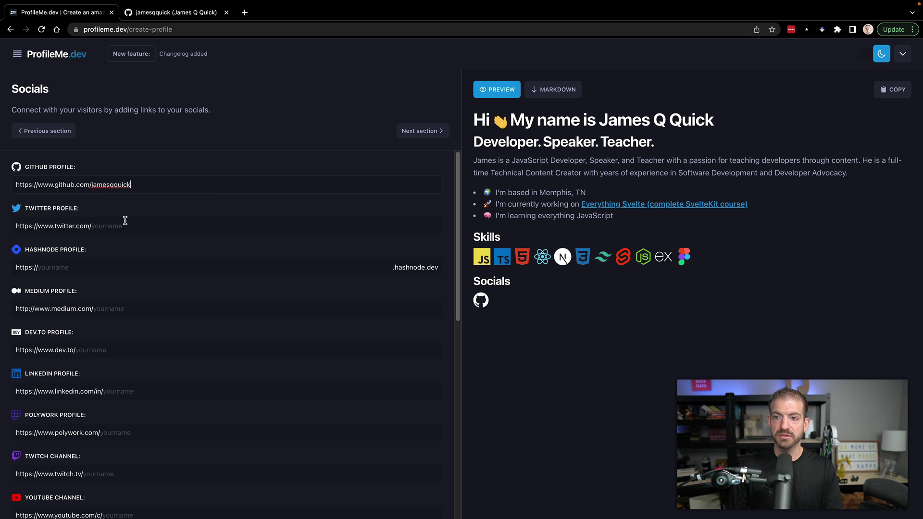
{"action": "left_click", "coordinate": [124, 226]}
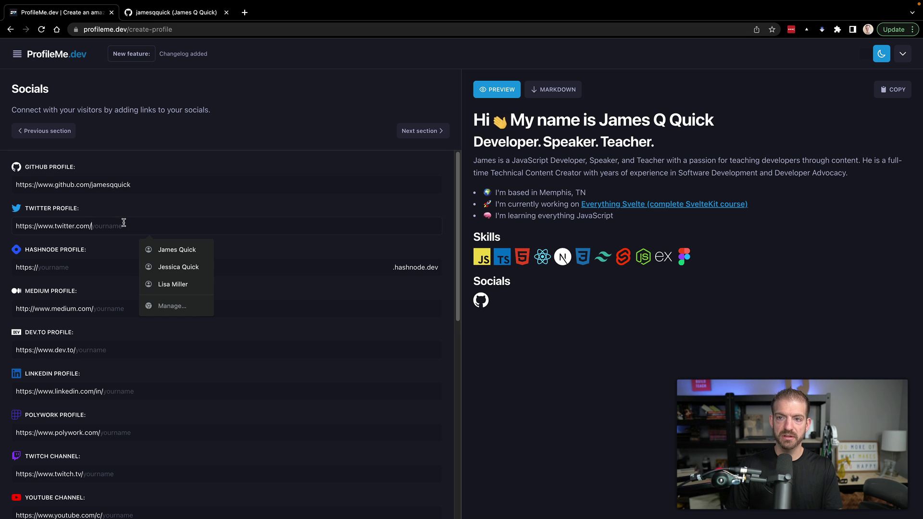
{"action": "type", "text": "jamesqquick"}
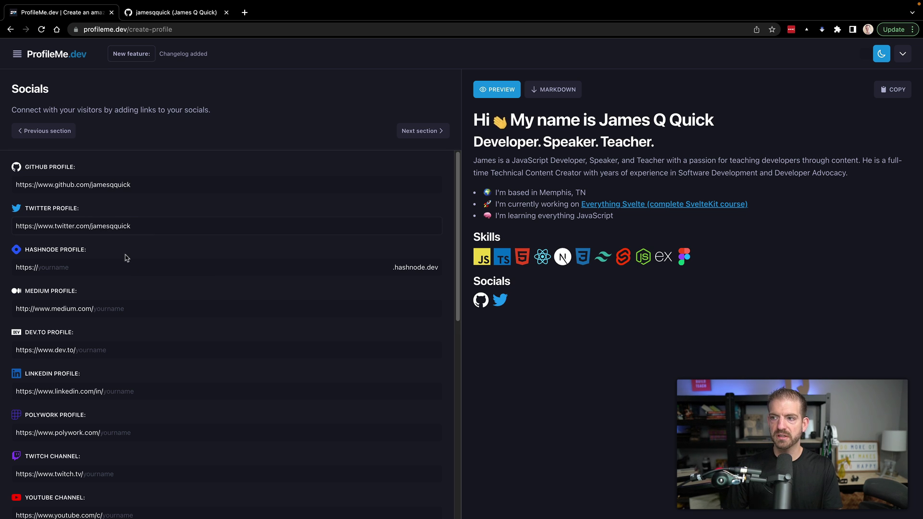
{"action": "left_click", "coordinate": [93, 268]}
{"action": "type", "text": "jamesqquick"}
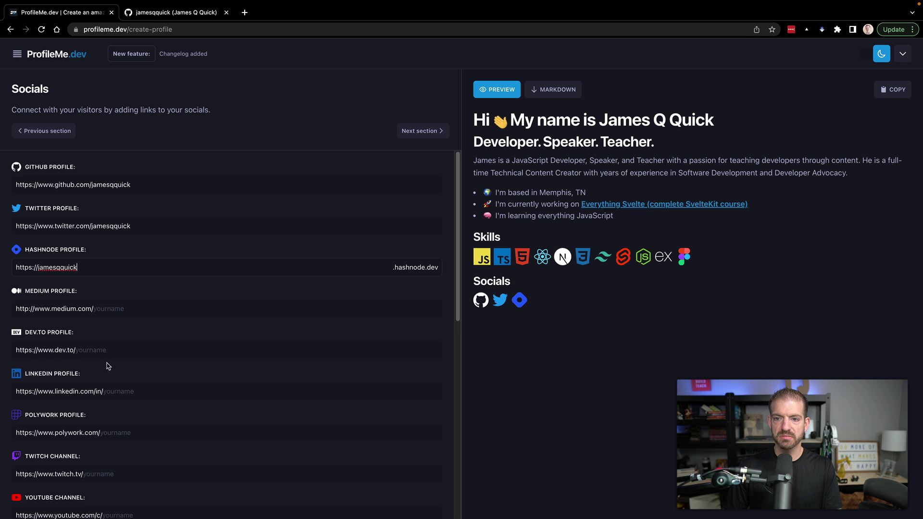
Enter the user's handle for LinkedIn, Twitch and YouTube, then scroll to the form's bottom
{"action": "scroll", "coordinate": [163, 358], "scroll_direction": "down", "scroll_amount": 1}
{"action": "left_click", "coordinate": [120, 390]}
{"action": "type", "text": "jamesqquick"}
{"action": "left_click", "coordinate": [126, 465]}
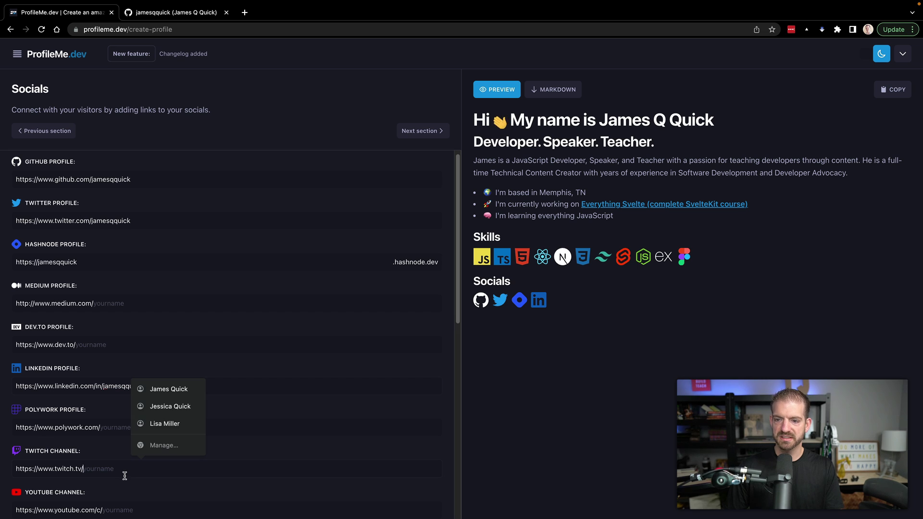
{"action": "type", "text": "jamesqquick"}
{"action": "scroll", "coordinate": [142, 435], "scroll_direction": "down", "scroll_amount": 1}
{"action": "left_click", "coordinate": [131, 488]}
{"action": "type", "text": "jamesqquick"}
{"action": "scroll", "coordinate": [201, 436], "scroll_direction": "down", "scroll_amount": 1}
{"action": "scroll", "coordinate": [201, 435], "scroll_direction": "down", "scroll_amount": 4}
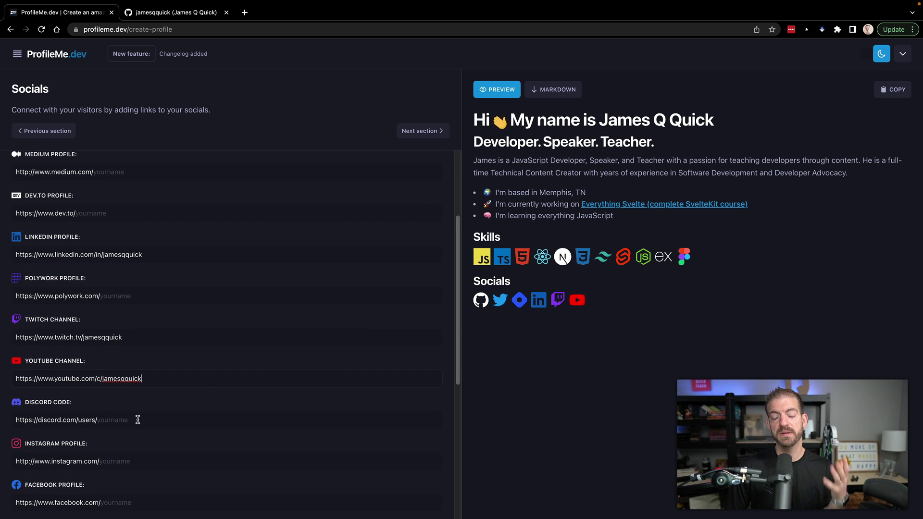
{"action": "scroll", "coordinate": [155, 485], "scroll_direction": "down", "scroll_amount": 4}
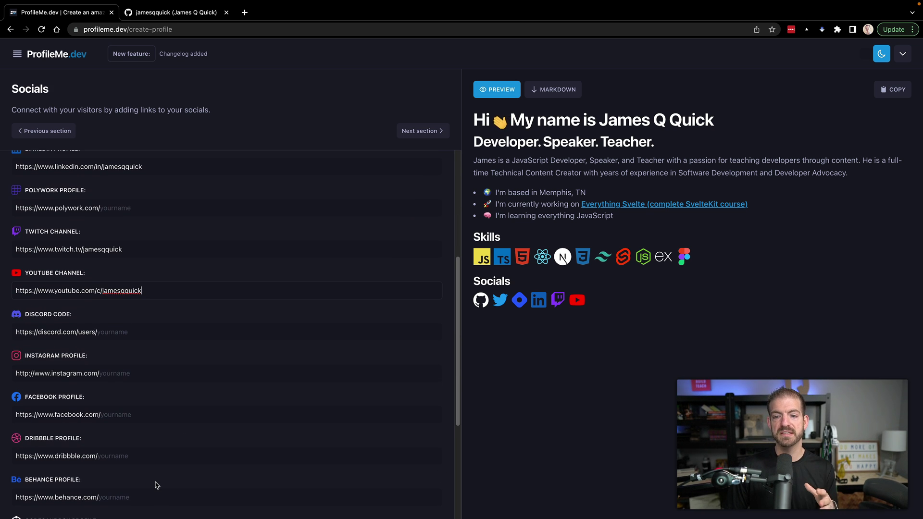
{"action": "scroll", "coordinate": [155, 484], "scroll_direction": "down", "scroll_amount": 3}
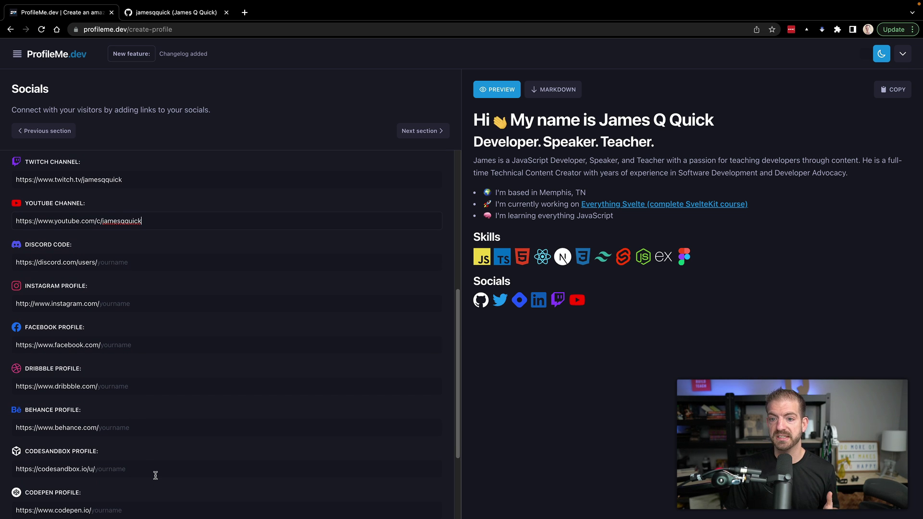
{"action": "scroll", "coordinate": [155, 476], "scroll_direction": "down", "scroll_amount": 2}
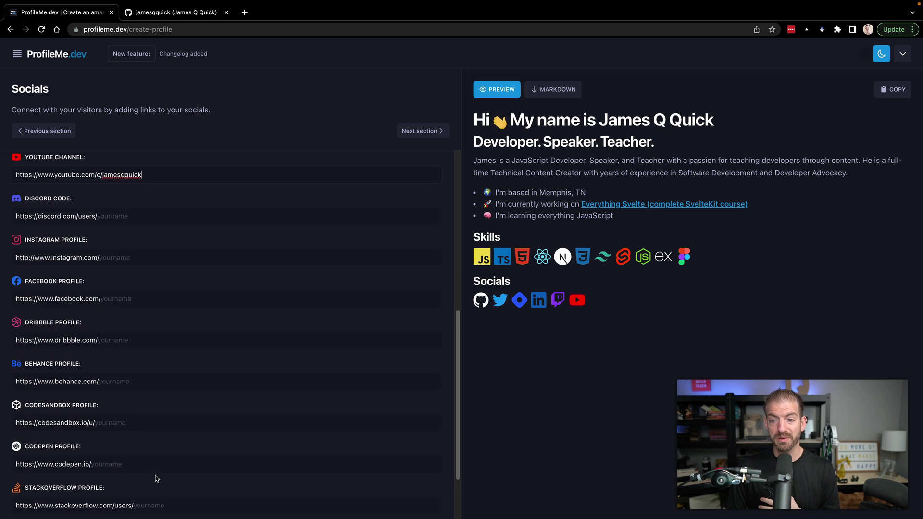
{"action": "scroll", "coordinate": [155, 479], "scroll_direction": "down", "scroll_amount": 1}
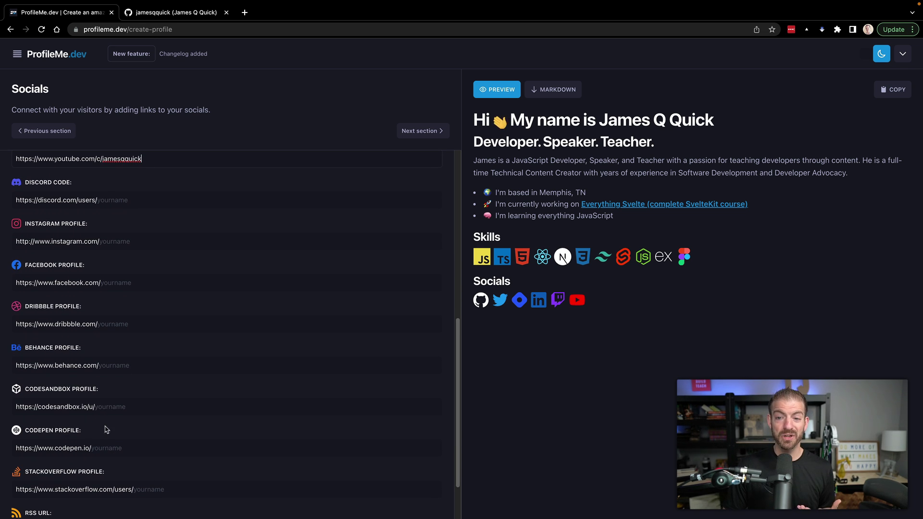
{"action": "scroll", "coordinate": [107, 428], "scroll_direction": "down", "scroll_amount": 2}
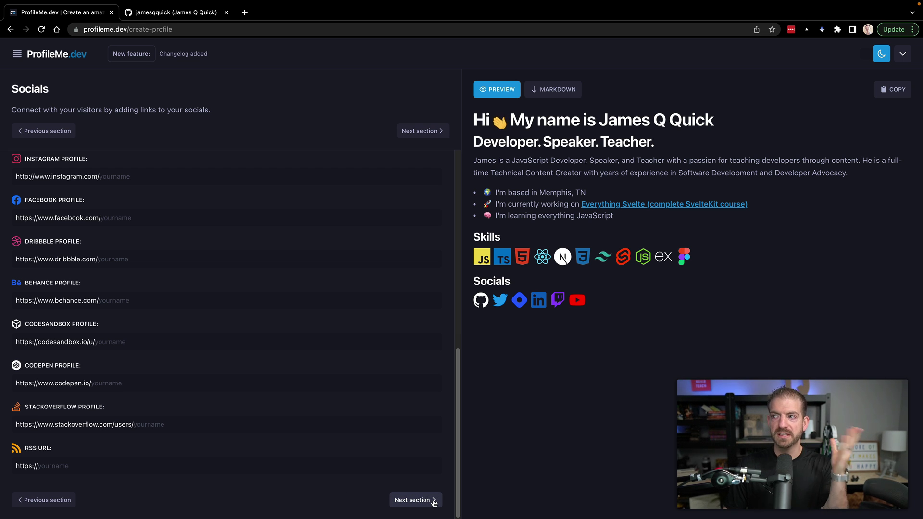
In Badges, try then drop a GitHub stats card; add Twitter Follower Count and Twitch Streaming Status badges
{"action": "left_click", "coordinate": [433, 501]}
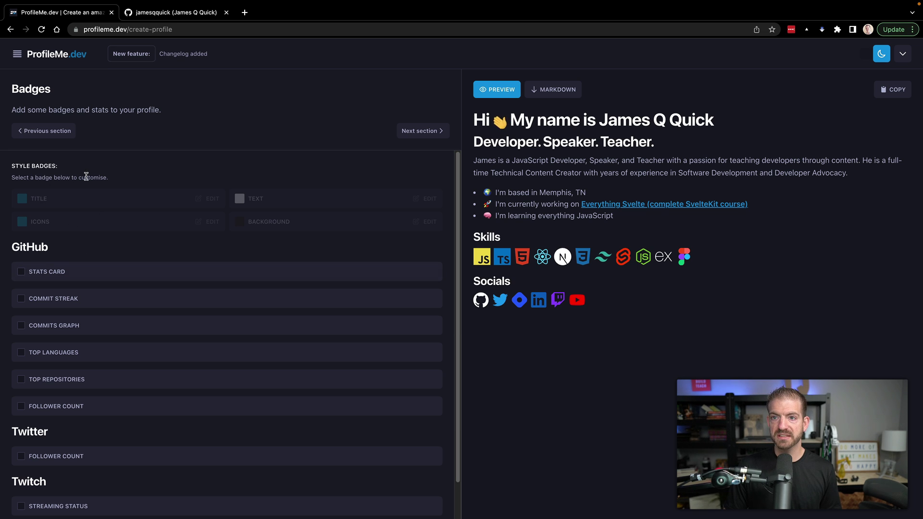
{"action": "left_click", "coordinate": [26, 277]}
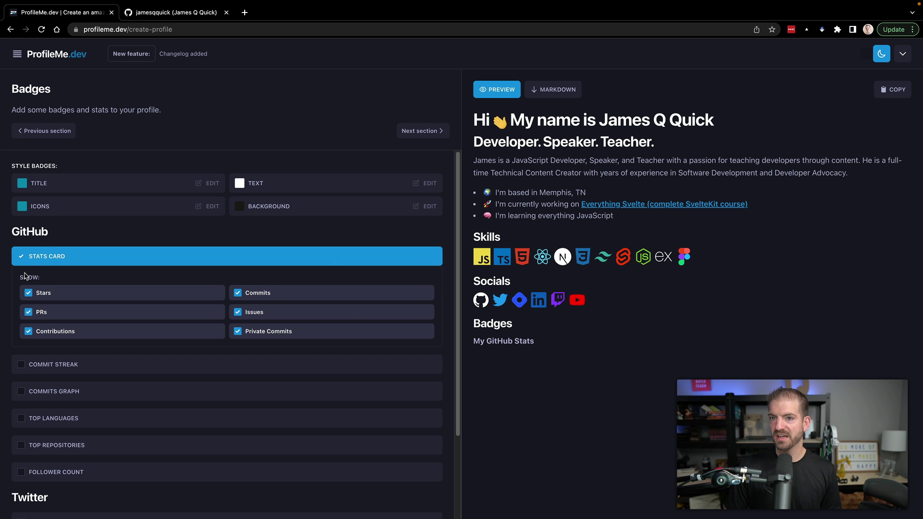
{"action": "left_click", "coordinate": [21, 258]}
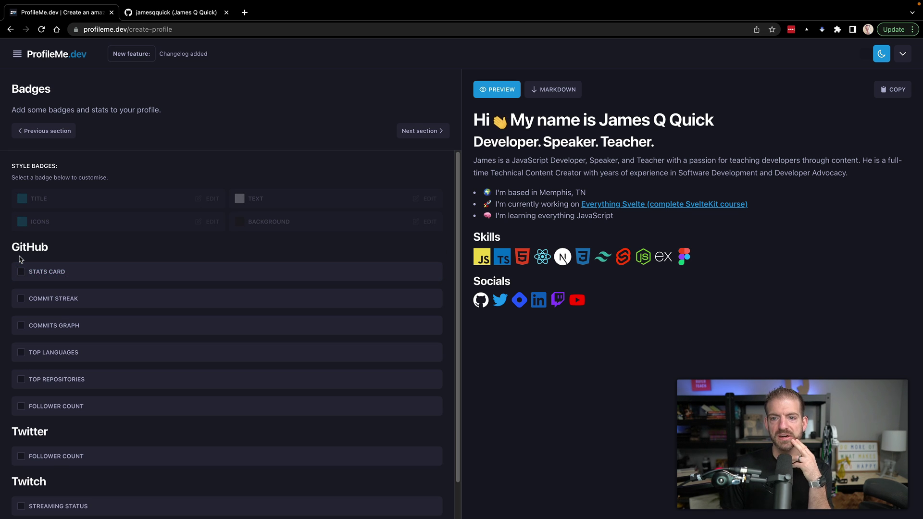
{"action": "left_click", "coordinate": [21, 457]}
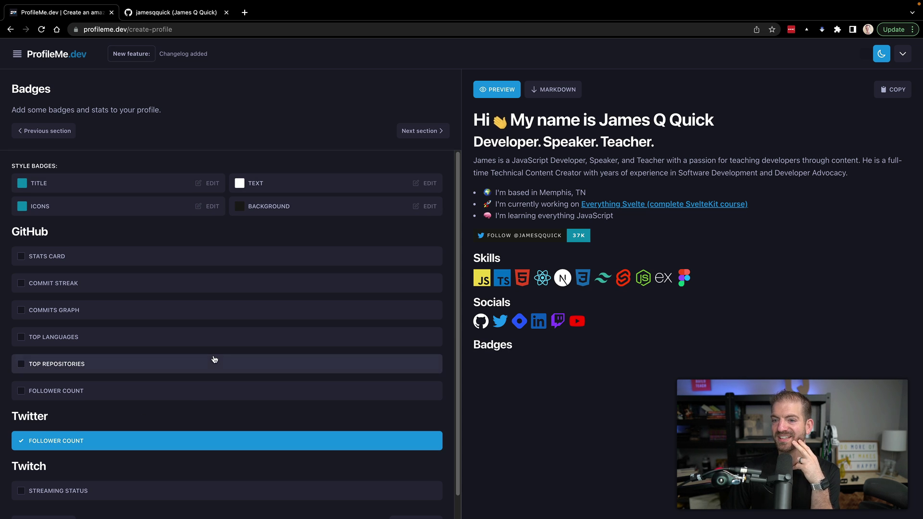
{"action": "scroll", "coordinate": [212, 360], "scroll_direction": "down", "scroll_amount": 1}
{"action": "left_click", "coordinate": [23, 468]}
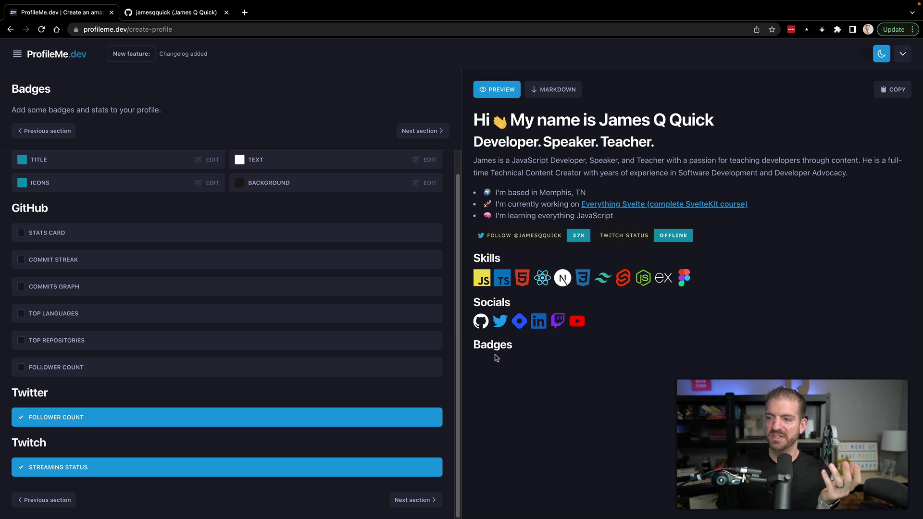
{"action": "left_click", "coordinate": [424, 501]}
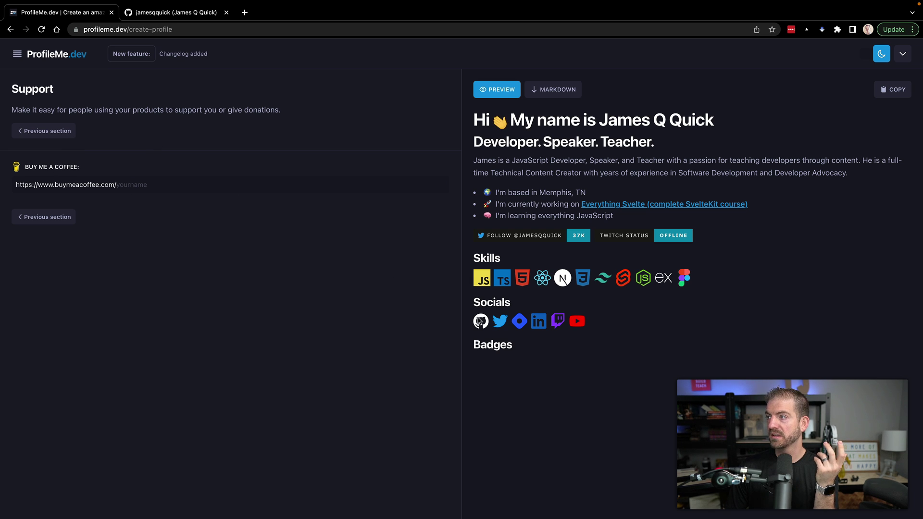
Switch the preview to raw Markdown and copy the generated README code
{"action": "left_click_drag", "start_coordinate": [515, 350], "coordinate": [496, 347]}
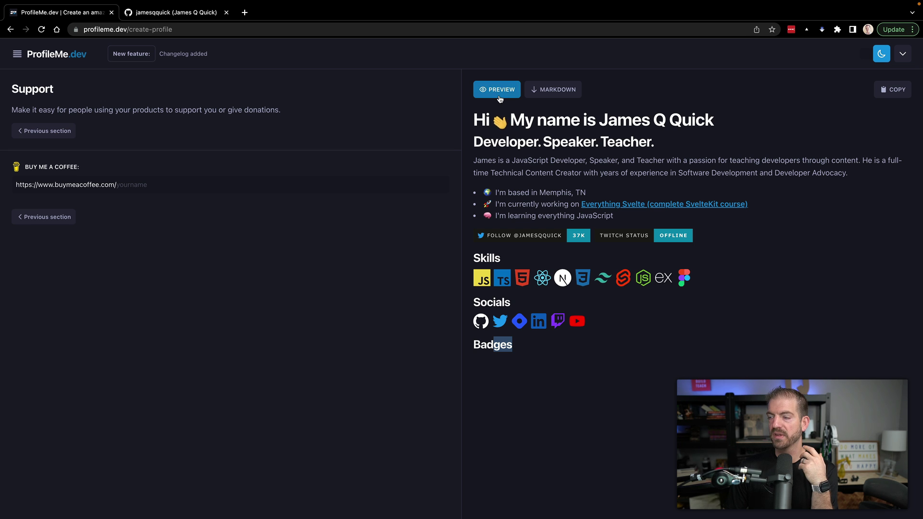
{"action": "left_click", "coordinate": [558, 94]}
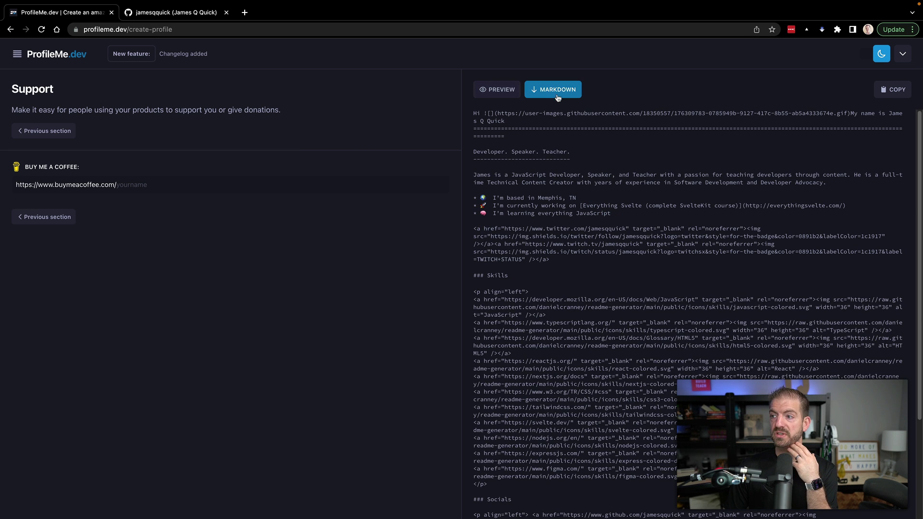
{"action": "scroll", "coordinate": [541, 192], "scroll_direction": "down", "scroll_amount": 3}
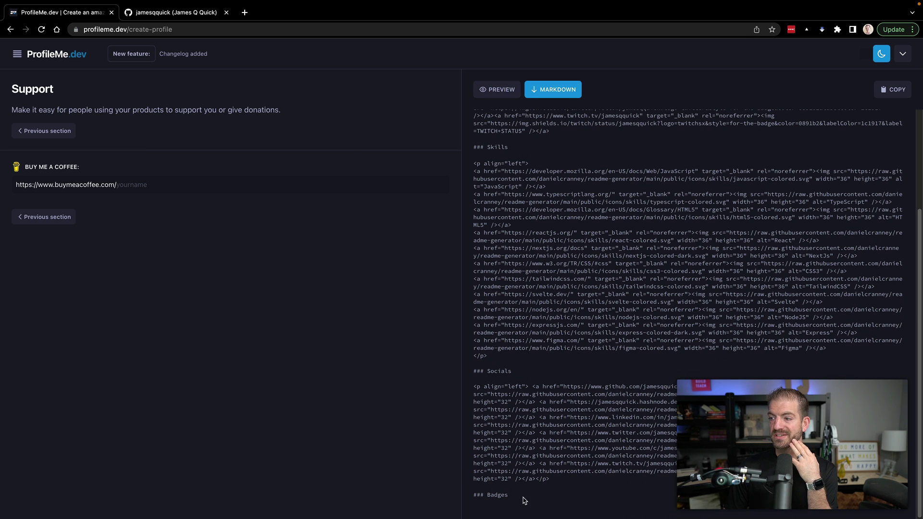
{"action": "left_click_drag", "start_coordinate": [521, 498], "coordinate": [516, 146]}
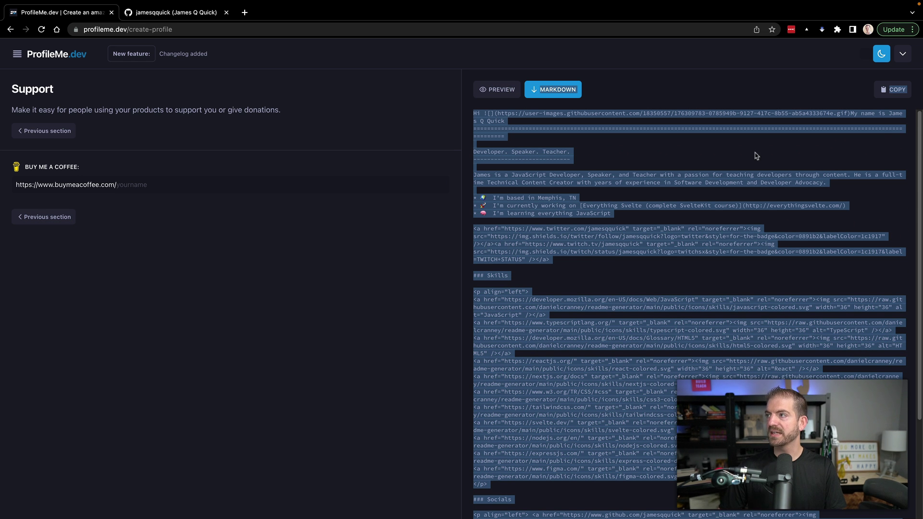
{"action": "left_click", "coordinate": [895, 90]}
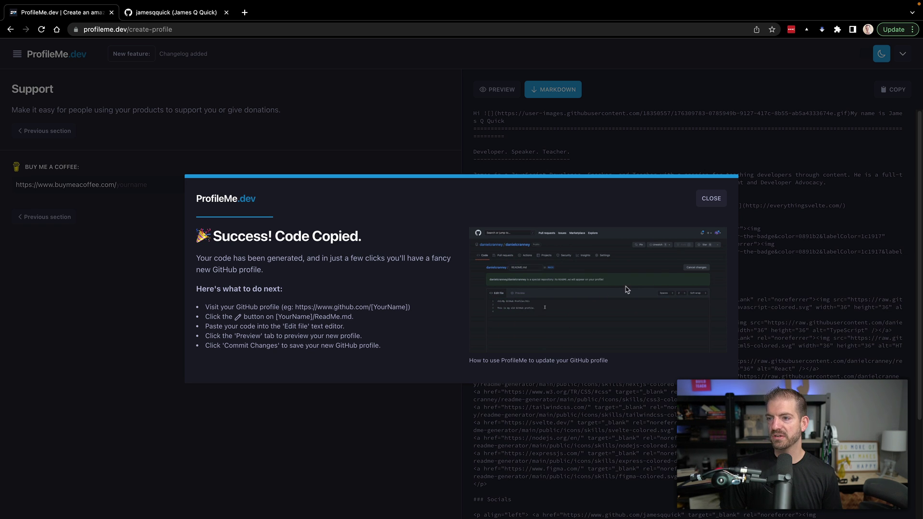
Dismiss the copy confirmation and open the GitHub profile README.md for editing
{"action": "left_click", "coordinate": [711, 198]}
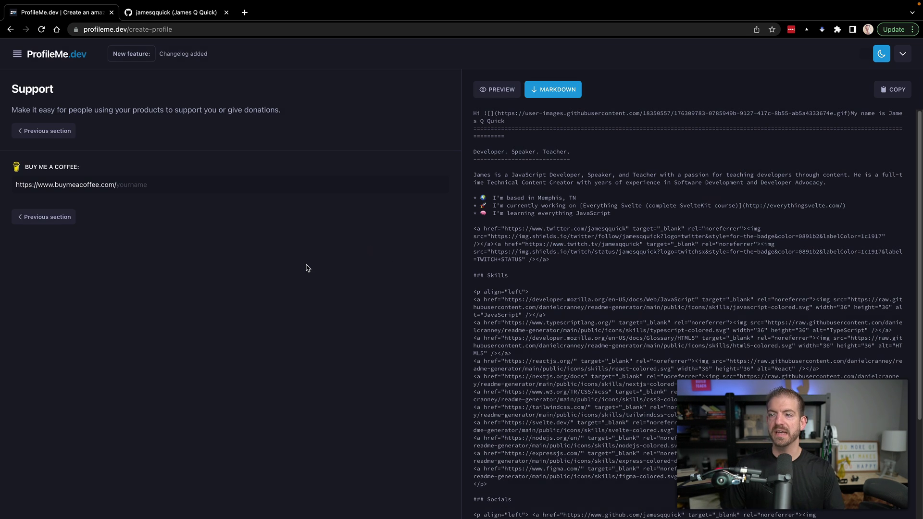
{"action": "key", "text": "ctrl+Tab"}
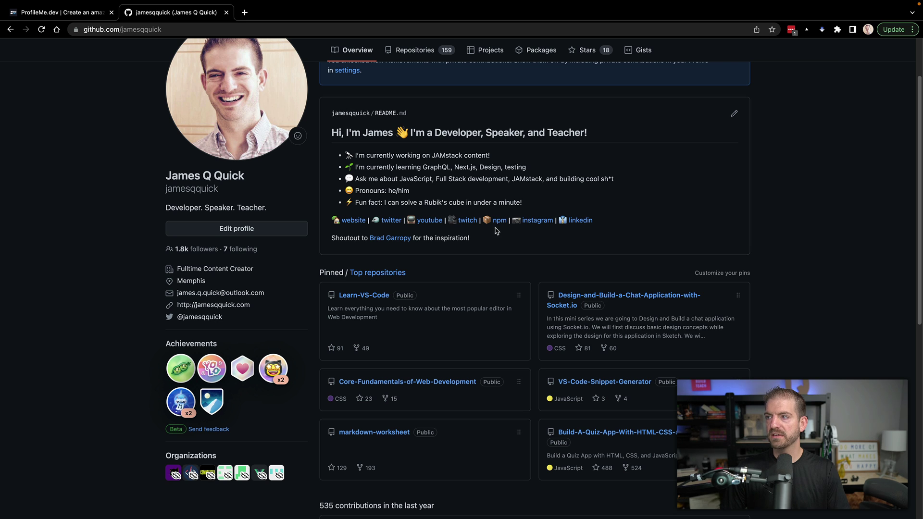
{"action": "left_click", "coordinate": [734, 116]}
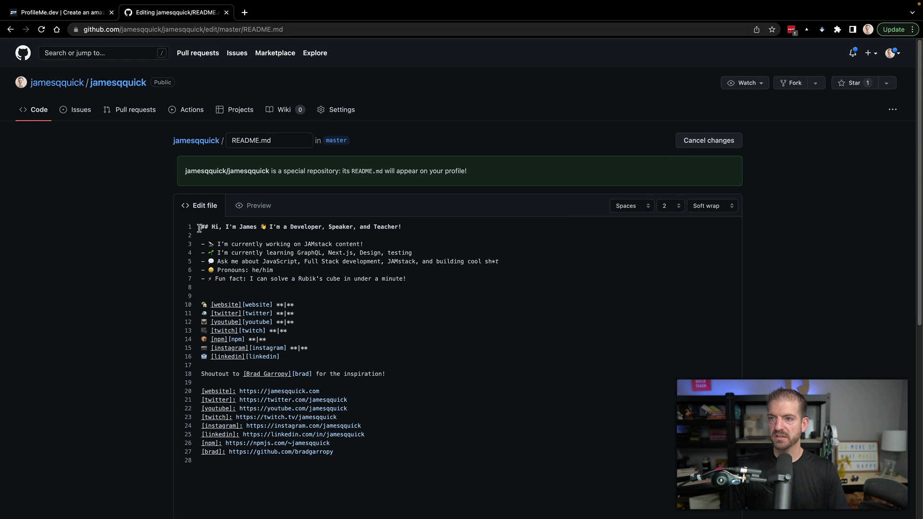
Paste the ProfileMe.dev Markdown at the top of the README and select the website link line
{"action": "key", "text": "Return"}
{"action": "key", "text": "Return"}
{"action": "key", "text": "super+v"}
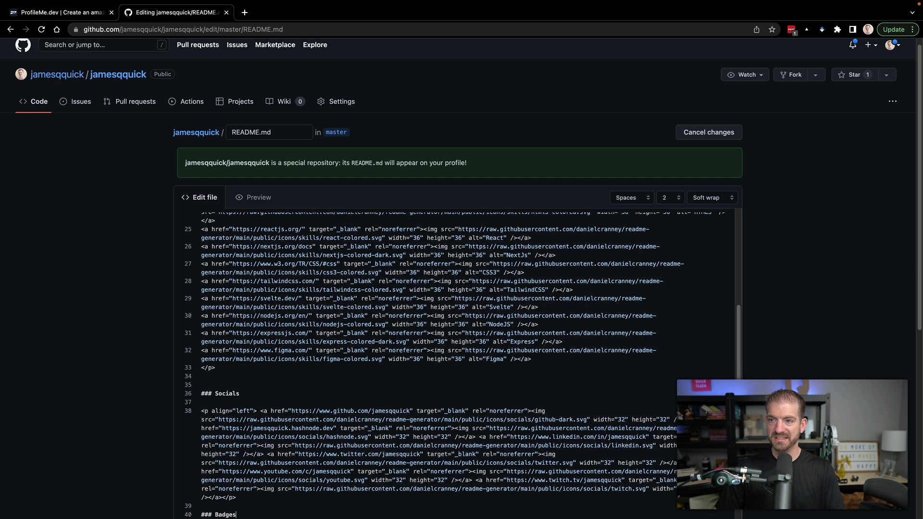
{"action": "scroll", "coordinate": [301, 365], "scroll_direction": "down", "scroll_amount": 3}
{"action": "scroll", "coordinate": [301, 365], "scroll_direction": "up", "scroll_amount": 1}
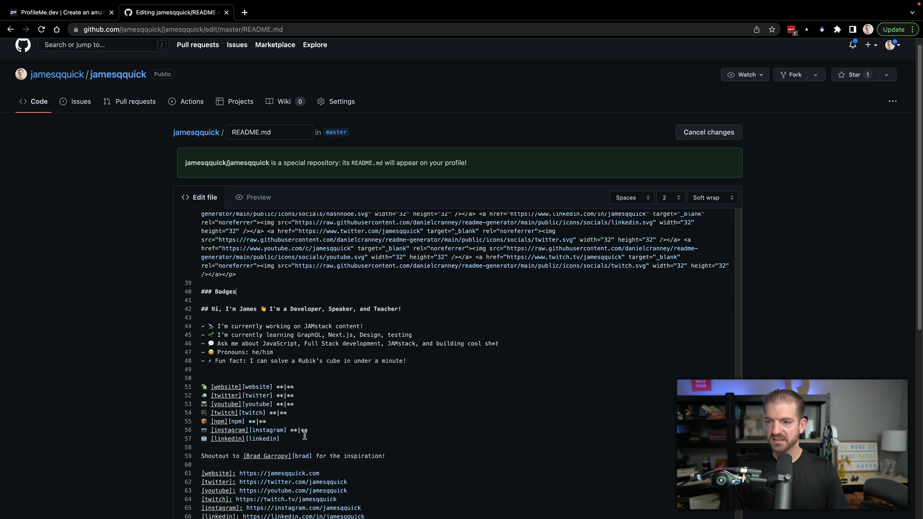
{"action": "left_click_drag", "start_coordinate": [306, 384], "coordinate": [192, 391]}
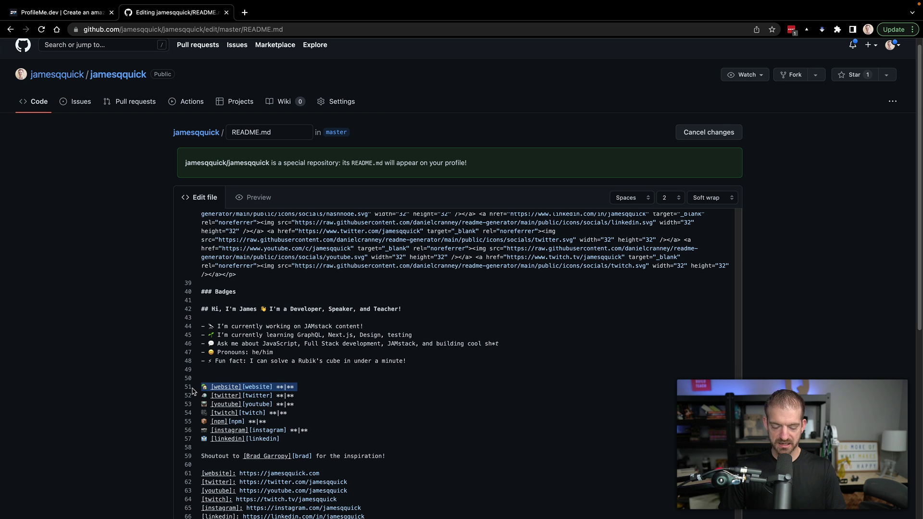
{"action": "scroll", "coordinate": [283, 381], "scroll_direction": "up", "scroll_amount": 6}
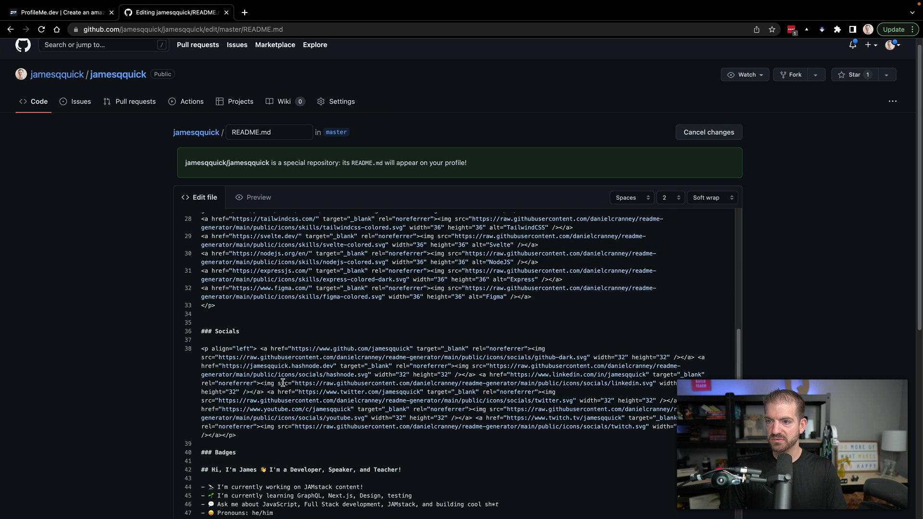
{"action": "scroll", "coordinate": [293, 378], "scroll_direction": "down", "scroll_amount": 3}
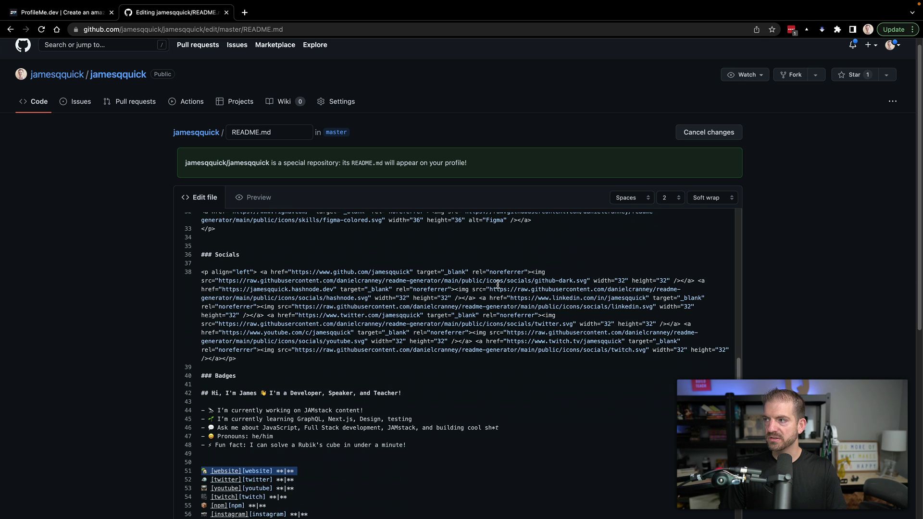
{"action": "scroll", "coordinate": [322, 468], "scroll_direction": "down", "scroll_amount": 1}
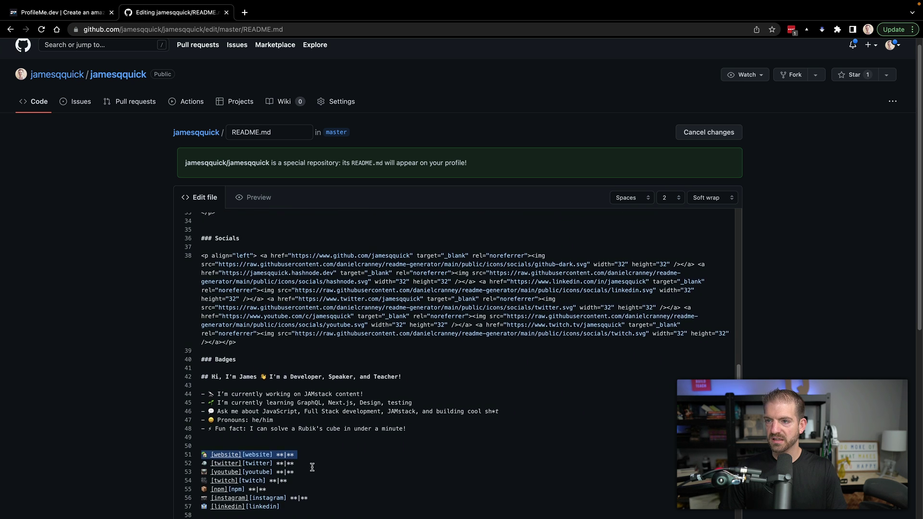
{"action": "scroll", "coordinate": [317, 468], "scroll_direction": "up", "scroll_amount": 7}
{"action": "scroll", "coordinate": [312, 467], "scroll_direction": "up", "scroll_amount": 6}
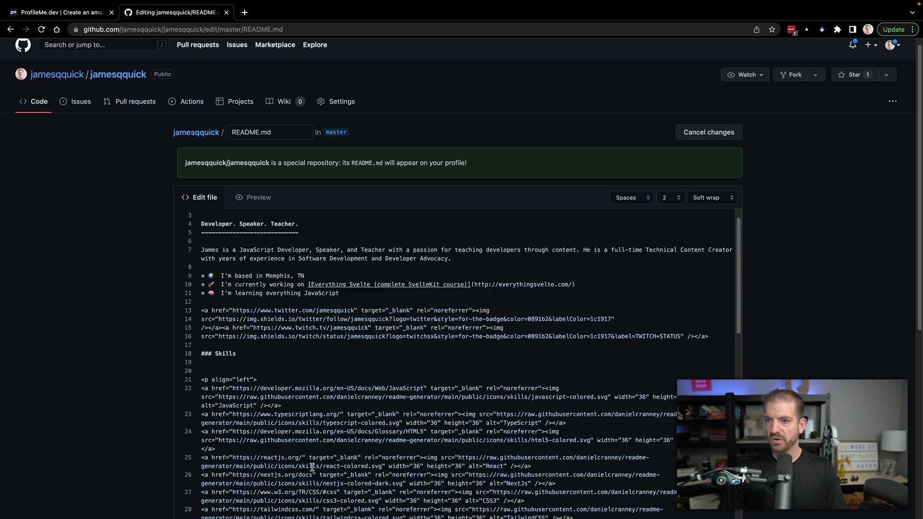
{"action": "scroll", "coordinate": [279, 343], "scroll_direction": "up", "scroll_amount": 1}
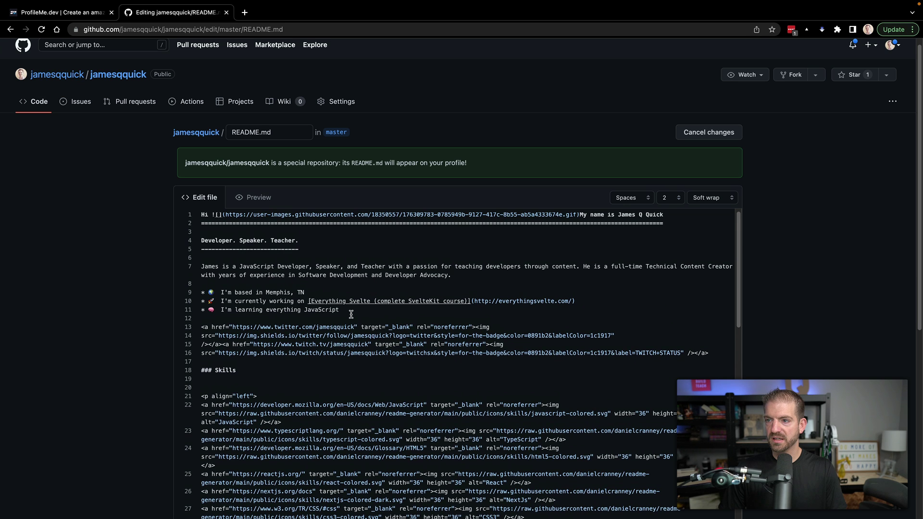
{"action": "key", "text": "Return"}
{"action": "key", "text": "super+v"}
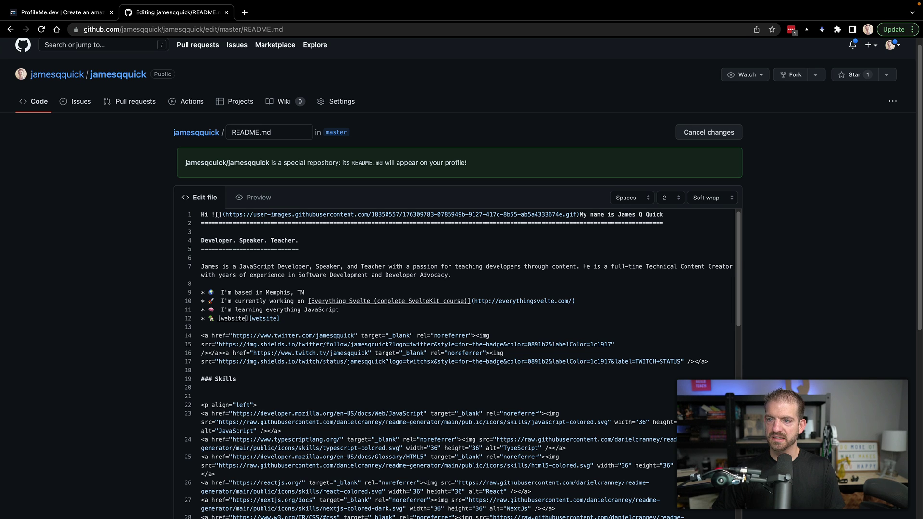
{"action": "key", "text": "alt+shift+Right"}
{"action": "key", "text": "BackSpace"}
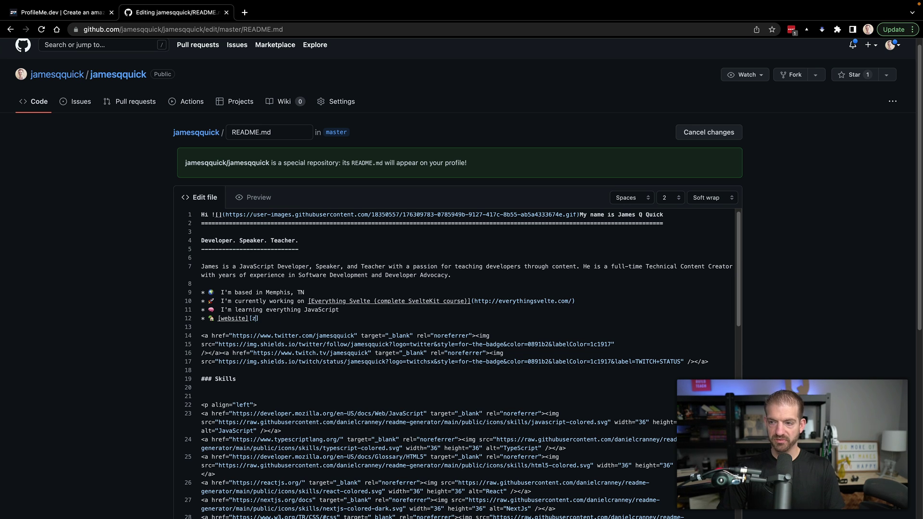
{"action": "key", "text": "super+v"}
{"action": "scroll", "coordinate": [329, 337], "scroll_direction": "down", "scroll_amount": 1}
{"action": "scroll", "coordinate": [329, 337], "scroll_direction": "down", "scroll_amount": 3}
{"action": "key", "text": "super+a"}
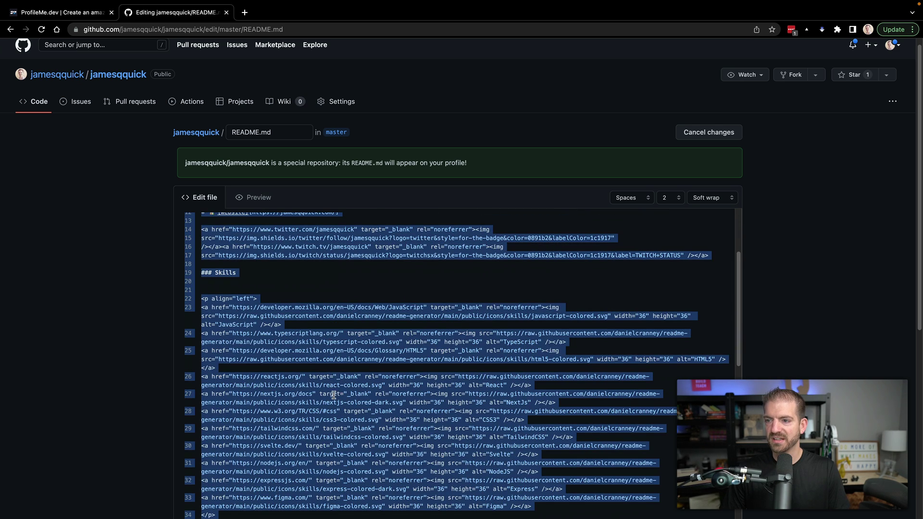
{"action": "left_click", "coordinate": [333, 395]}
{"action": "scroll", "coordinate": [333, 395], "scroll_direction": "down", "scroll_amount": 6}
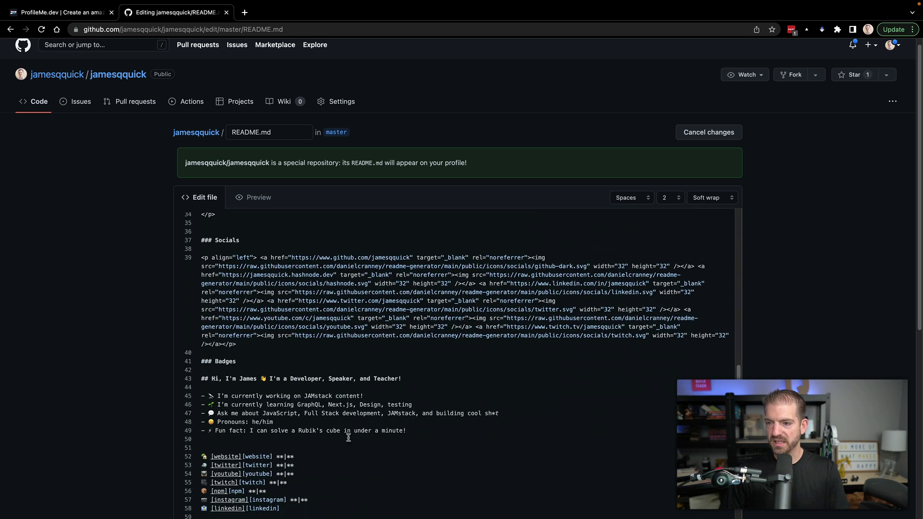
Cut the Pronouns and Fun fact lines and delete the old link reference definitions
{"action": "left_click_drag", "start_coordinate": [415, 434], "coordinate": [204, 425]}
{"action": "key", "text": "BackSpace"}
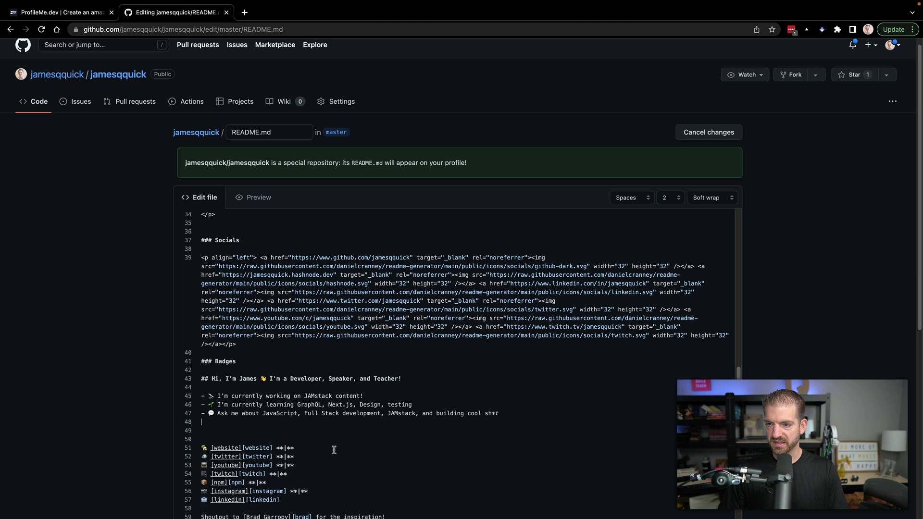
{"action": "scroll", "coordinate": [353, 452], "scroll_direction": "down", "scroll_amount": 4}
{"action": "scroll", "coordinate": [361, 467], "scroll_direction": "down", "scroll_amount": 1}
{"action": "left_click_drag", "start_coordinate": [347, 504], "coordinate": [200, 441]}
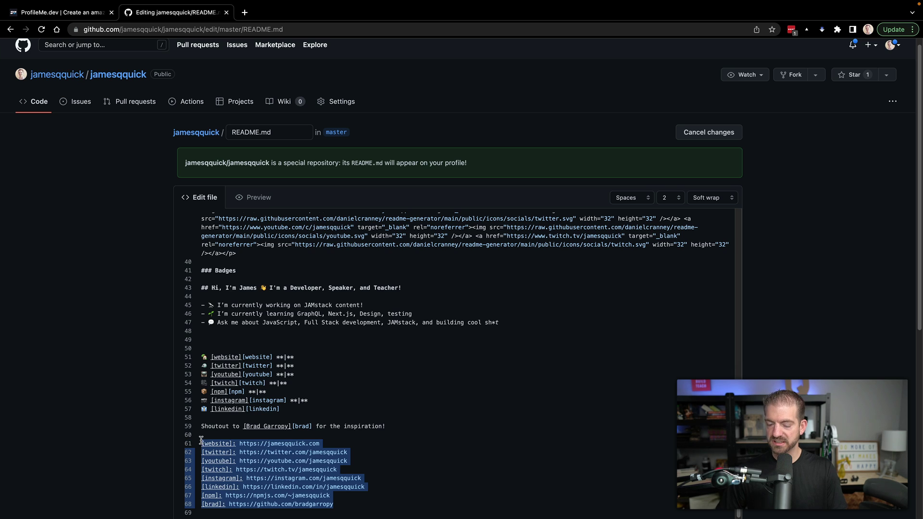
{"action": "key", "text": "BackSpace"}
{"action": "scroll", "coordinate": [200, 441], "scroll_direction": "up", "scroll_amount": 3}
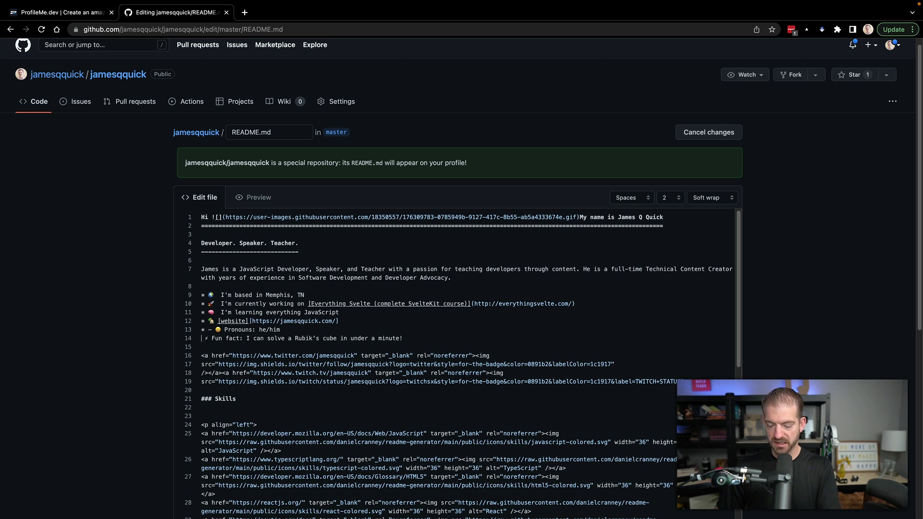
Make the moved Pronouns and Fun fact lines '*' bullets under the website line
{"action": "type", "text": "*"}
{"action": "key", "text": "Up"}
{"action": "key", "text": "BackSpace"}
{"action": "key", "text": "Delete"}
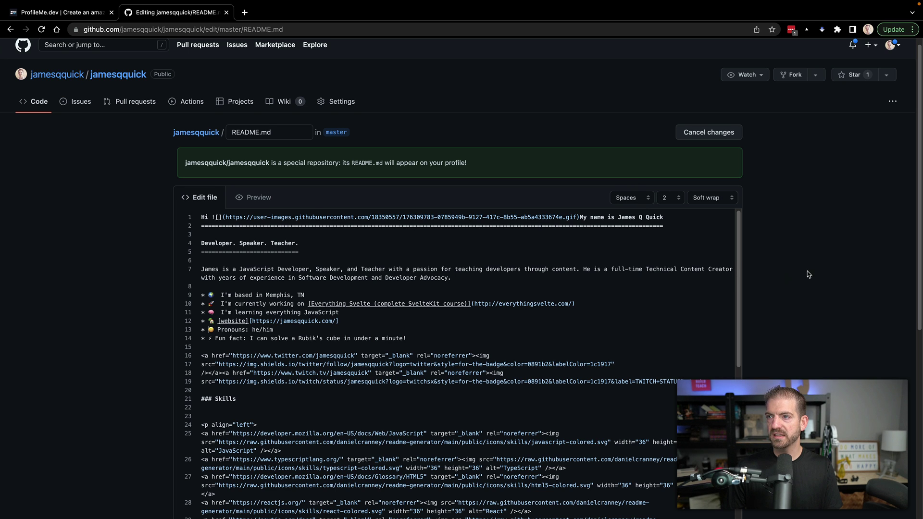
Commit the README as 'Updated readme profile thingy' and review the rendered intro, Skills and Socials
{"action": "scroll", "coordinate": [779, 308], "scroll_direction": "down", "scroll_amount": 3}
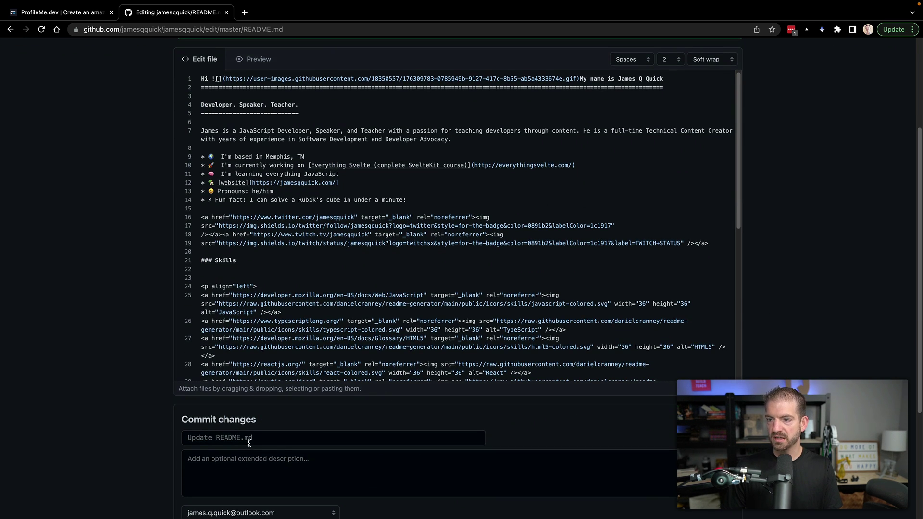
{"action": "left_click", "coordinate": [248, 441]}
{"action": "type", "text": "Updated readme profile thingy"}
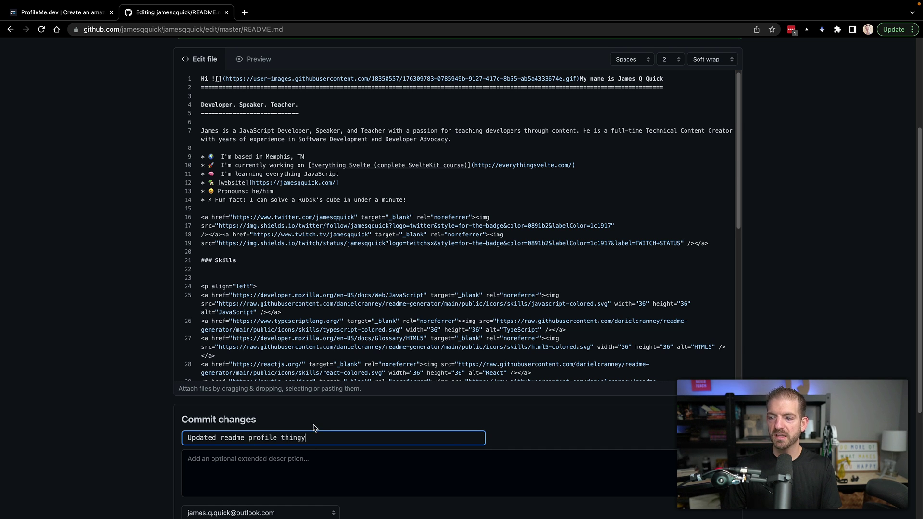
{"action": "scroll", "coordinate": [315, 428], "scroll_direction": "down", "scroll_amount": 4}
{"action": "left_click", "coordinate": [207, 418]}
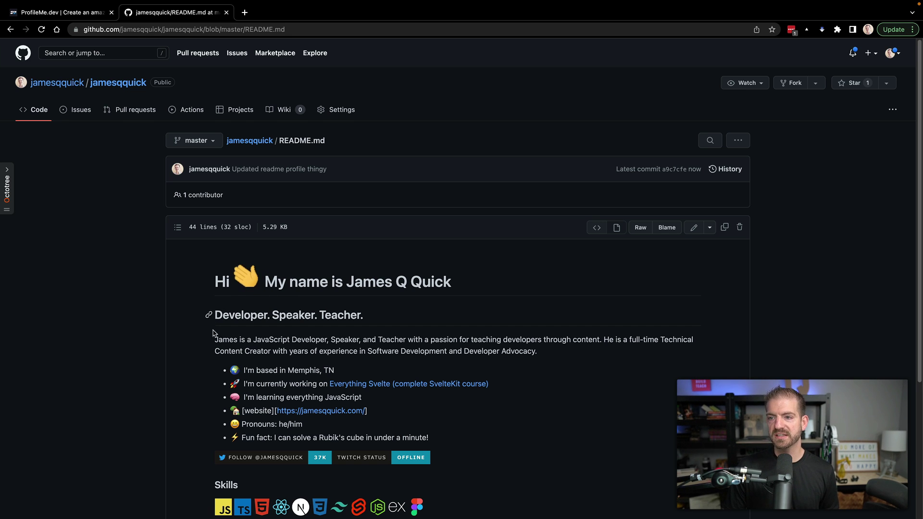
{"action": "scroll", "coordinate": [207, 337], "scroll_direction": "down", "scroll_amount": 1}
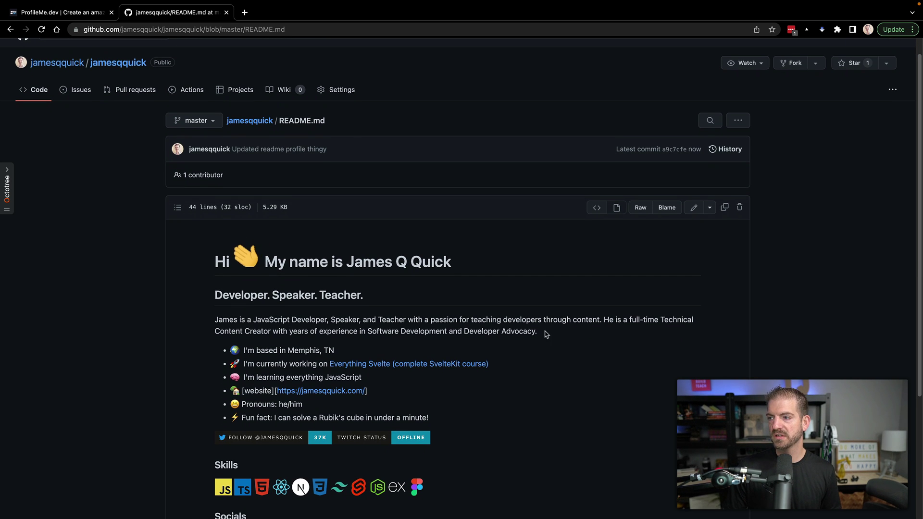
{"action": "left_click_drag", "start_coordinate": [537, 331], "coordinate": [247, 316]}
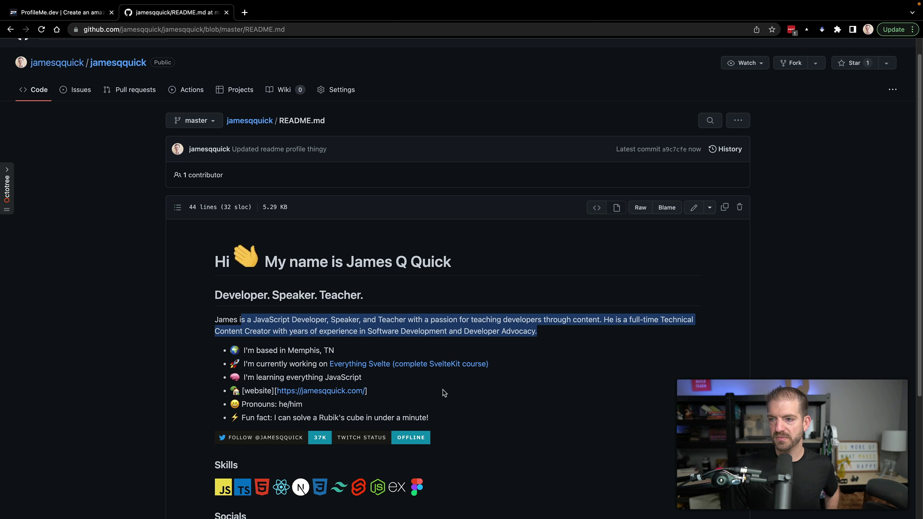
{"action": "scroll", "coordinate": [433, 395], "scroll_direction": "down", "scroll_amount": 3}
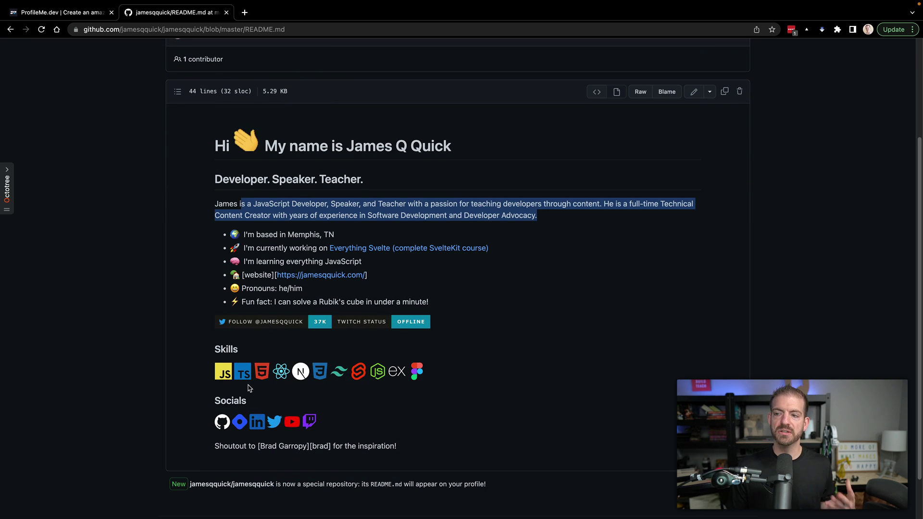
Briefly open and close a new tab, then open the README editor and commit the shoutout change
{"action": "left_click", "coordinate": [439, 439]}
{"action": "key", "text": "ctrl+t"}
{"action": "type", "text": "bradgarropy.com"}
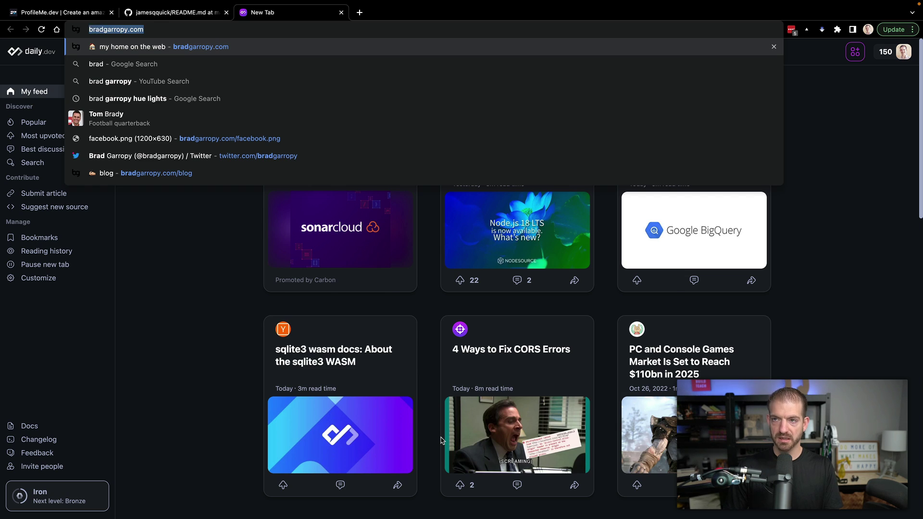
{"action": "key", "text": "ctrl+w"}
{"action": "left_click", "coordinate": [694, 91]}
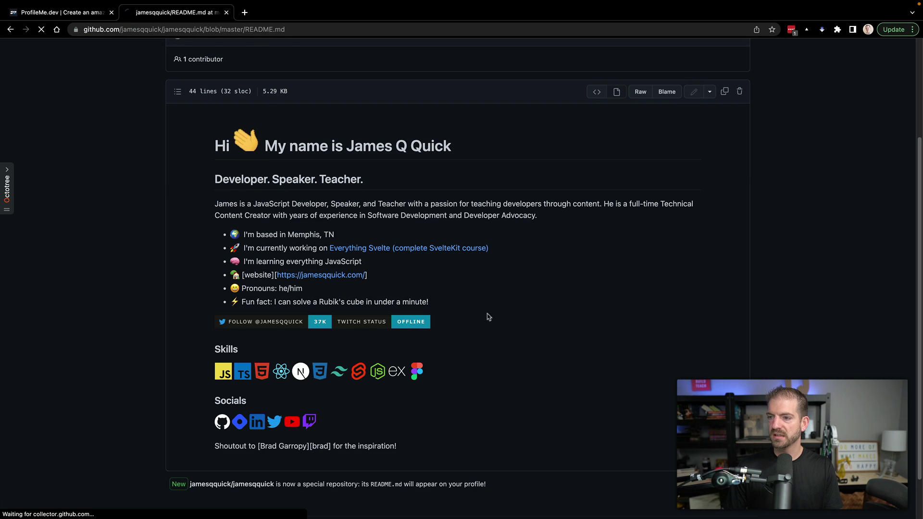
{"action": "scroll", "coordinate": [377, 353], "scroll_direction": "down", "scroll_amount": 10}
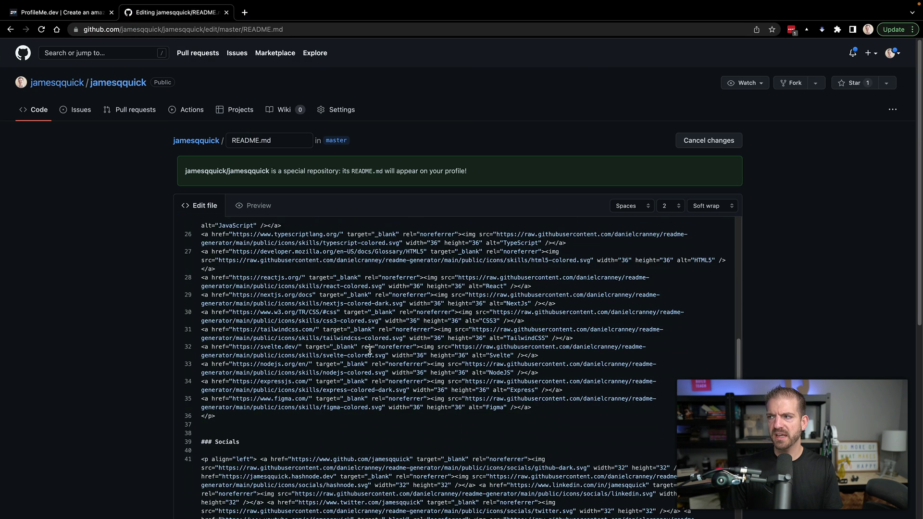
{"action": "scroll", "coordinate": [313, 506], "scroll_direction": "down", "scroll_amount": 3}
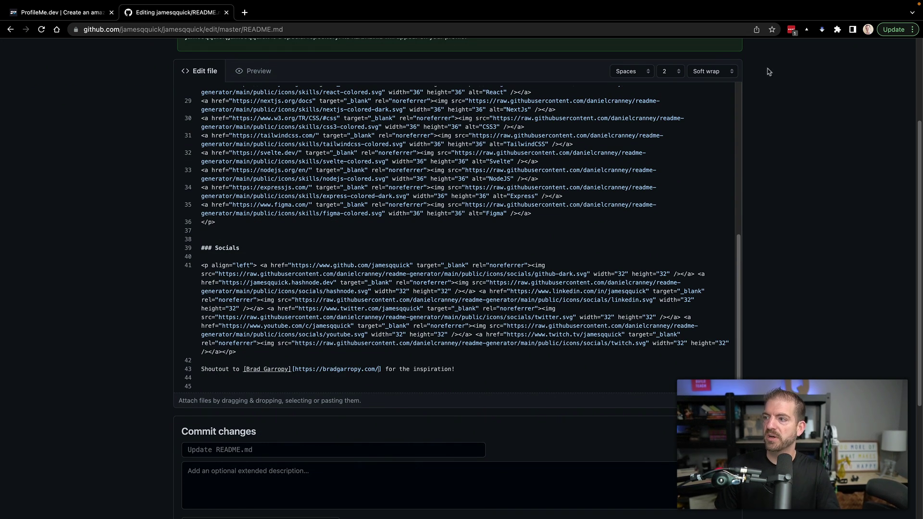
{"action": "scroll", "coordinate": [769, 312], "scroll_direction": "down", "scroll_amount": 5}
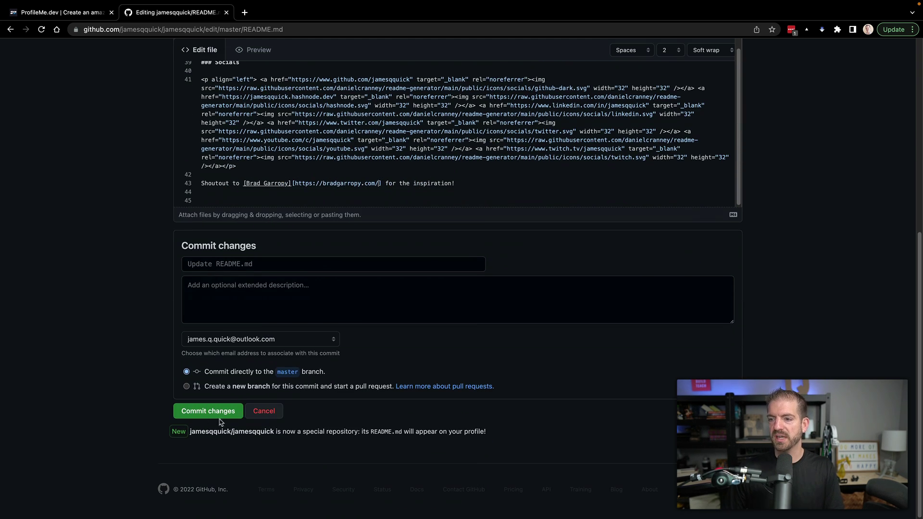
{"action": "left_click", "coordinate": [203, 416]}
Reopen the README editor, add a '(' inside the shoutout link, and commit
{"action": "scroll", "coordinate": [295, 380], "scroll_direction": "down", "scroll_amount": 4}
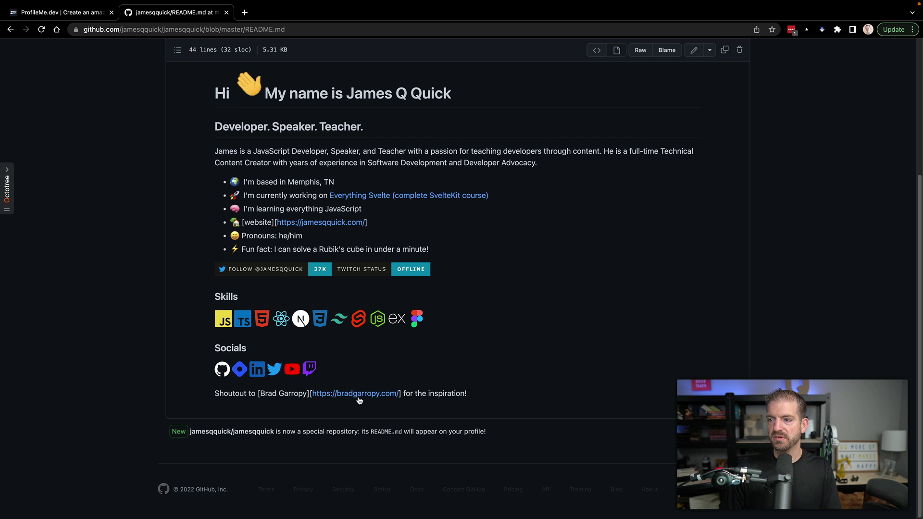
{"action": "scroll", "coordinate": [620, 268], "scroll_direction": "up", "scroll_amount": 4}
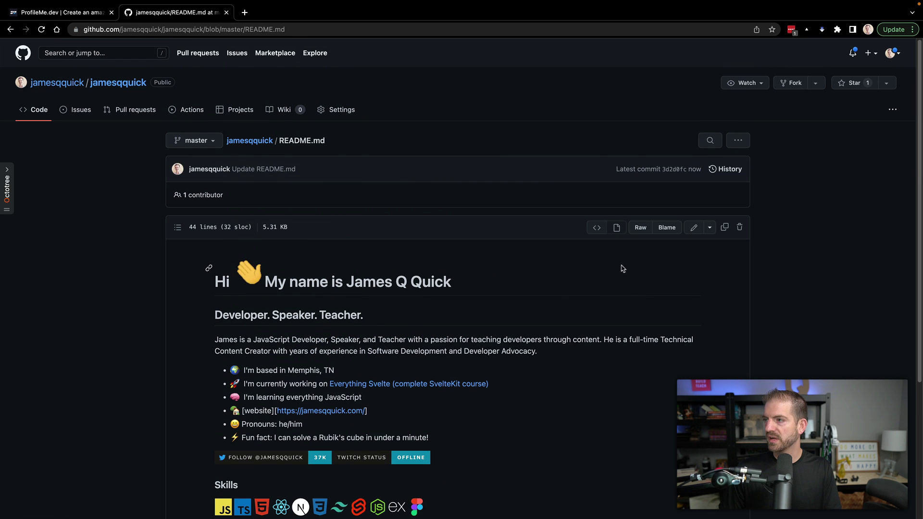
{"action": "left_click", "coordinate": [698, 232]}
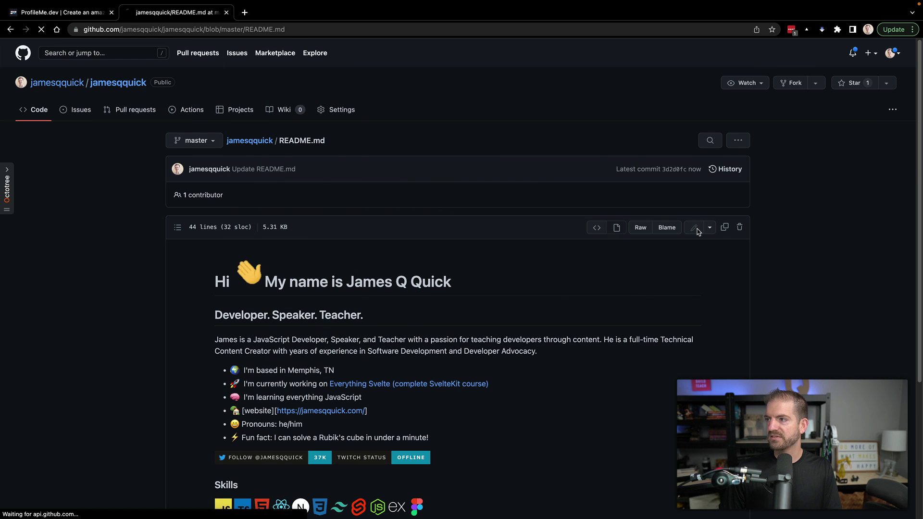
{"action": "scroll", "coordinate": [383, 364], "scroll_direction": "down", "scroll_amount": 10}
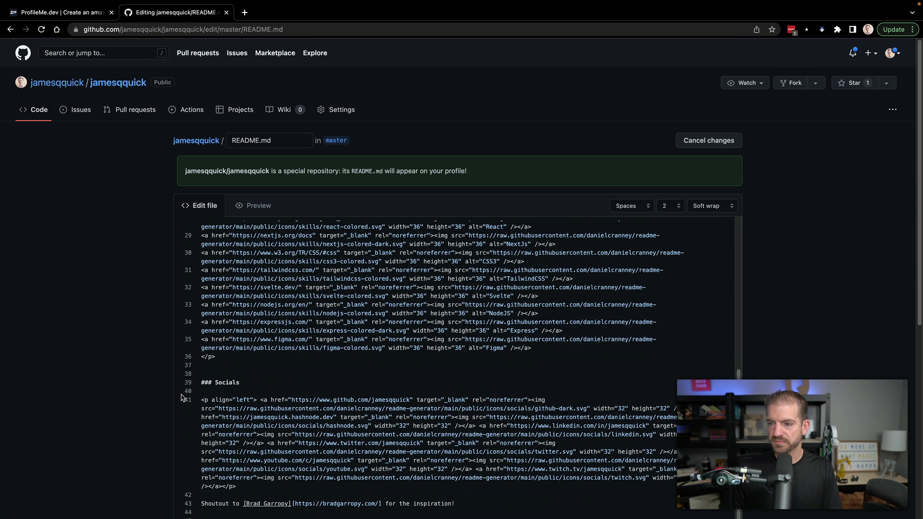
{"action": "scroll", "coordinate": [72, 390], "scroll_direction": "down", "scroll_amount": 2}
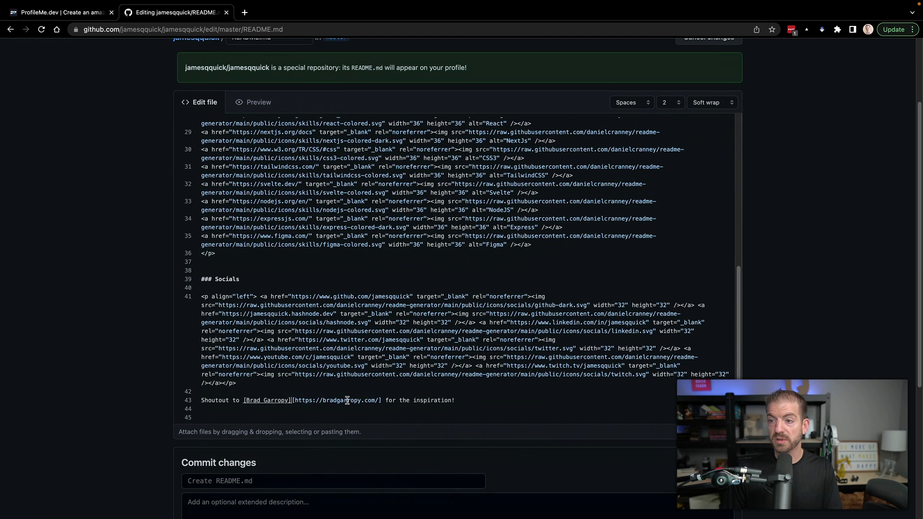
{"action": "left_click", "coordinate": [296, 400]}
{"action": "type", "text": "("}
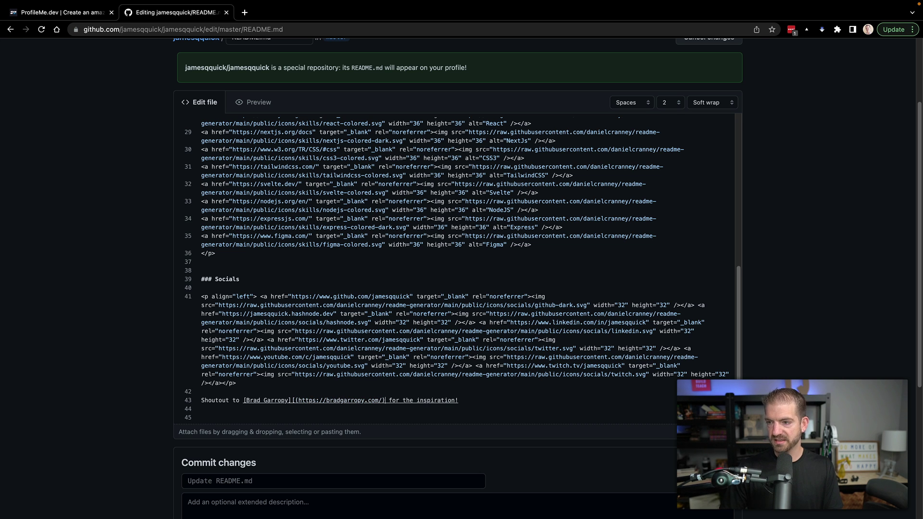
{"action": "scroll", "coordinate": [419, 354], "scroll_direction": "down", "scroll_amount": 1}
{"action": "scroll", "coordinate": [291, 442], "scroll_direction": "down", "scroll_amount": 4}
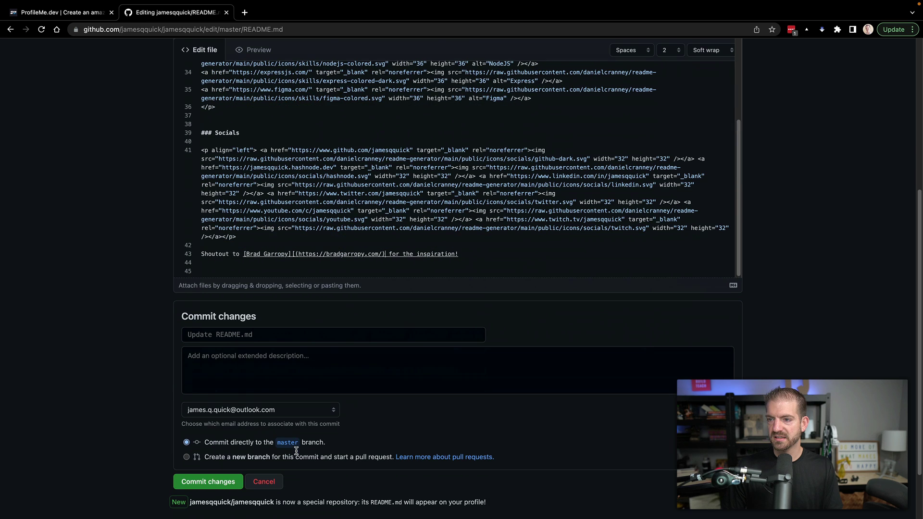
{"action": "left_click", "coordinate": [195, 481]}
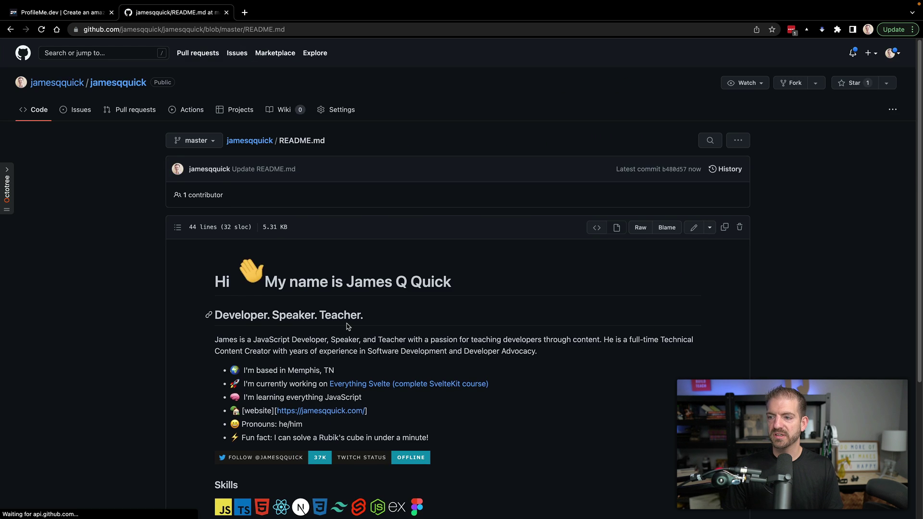
Reload, delete the stray '[' breaking the shoutout link, and commit the fix
{"action": "scroll", "coordinate": [346, 323], "scroll_direction": "down", "scroll_amount": 4}
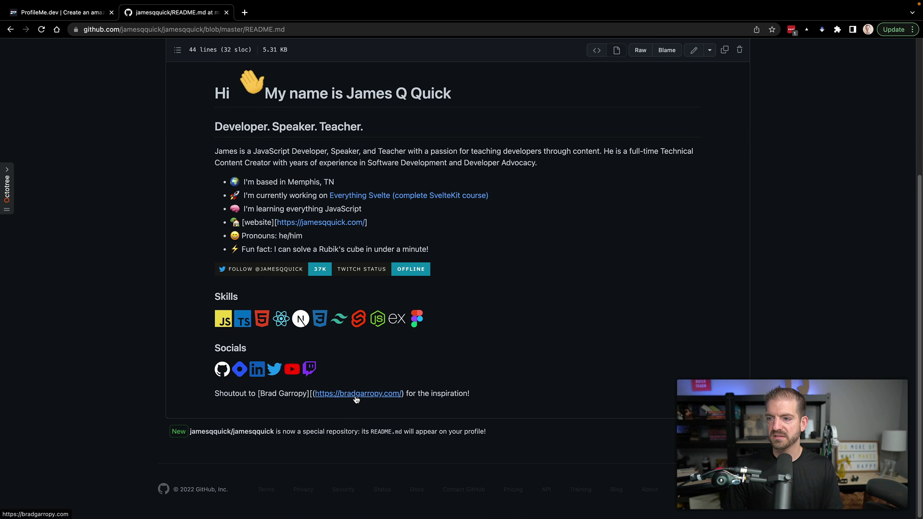
{"action": "key", "text": "super+r"}
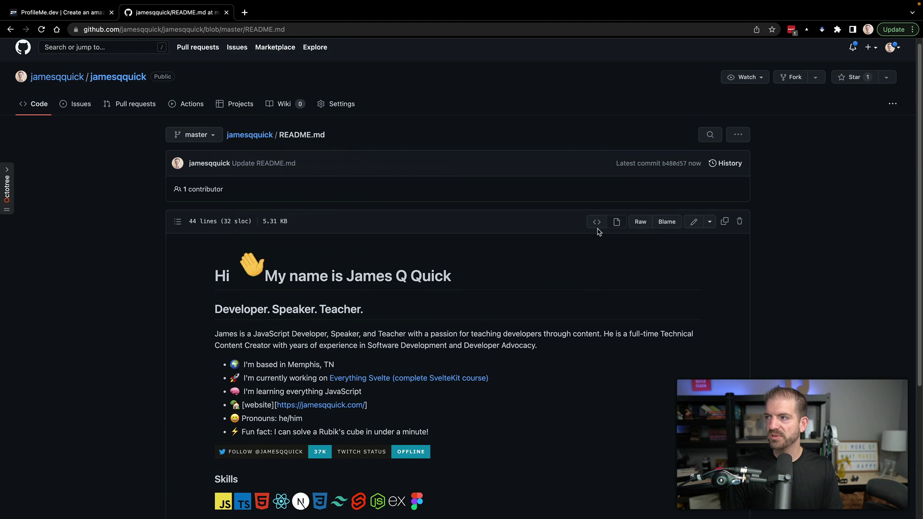
{"action": "scroll", "coordinate": [437, 335], "scroll_direction": "down", "scroll_amount": 10}
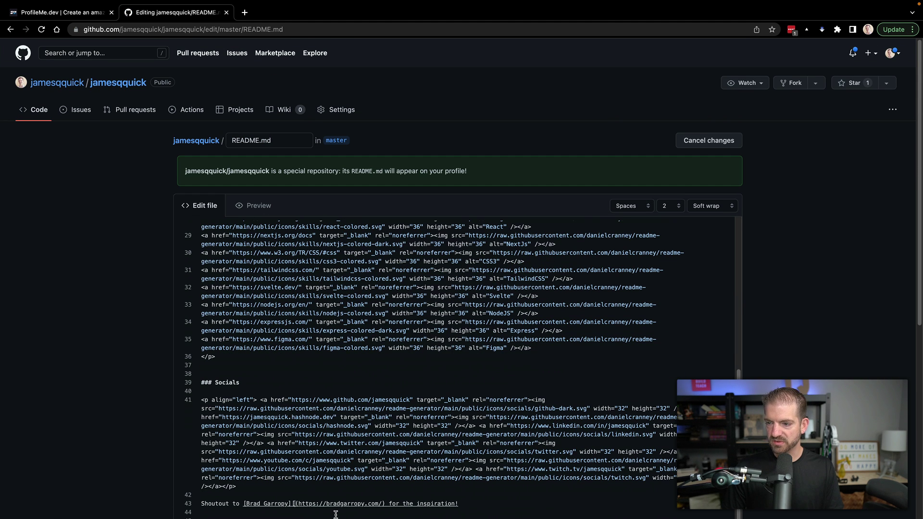
{"action": "key", "text": "BackSpace"}
{"action": "scroll", "coordinate": [490, 329], "scroll_direction": "down", "scroll_amount": 7}
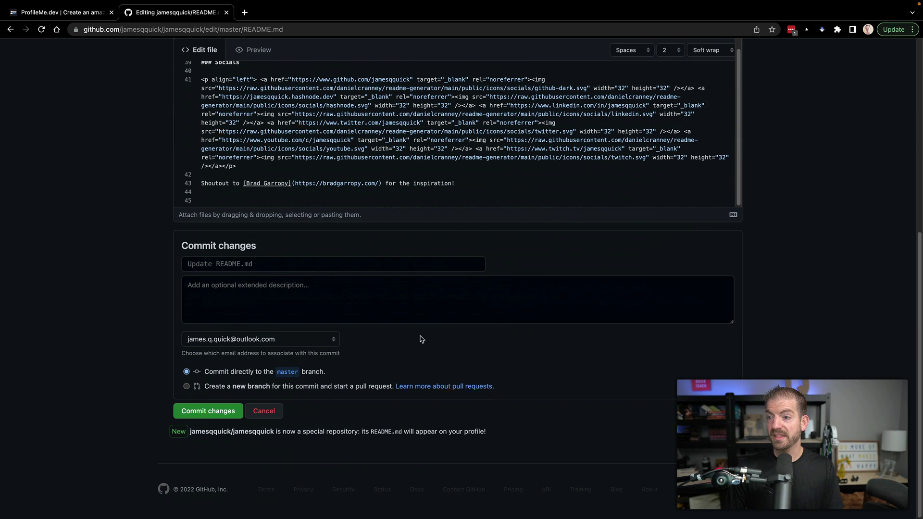
{"action": "left_click", "coordinate": [241, 410]}
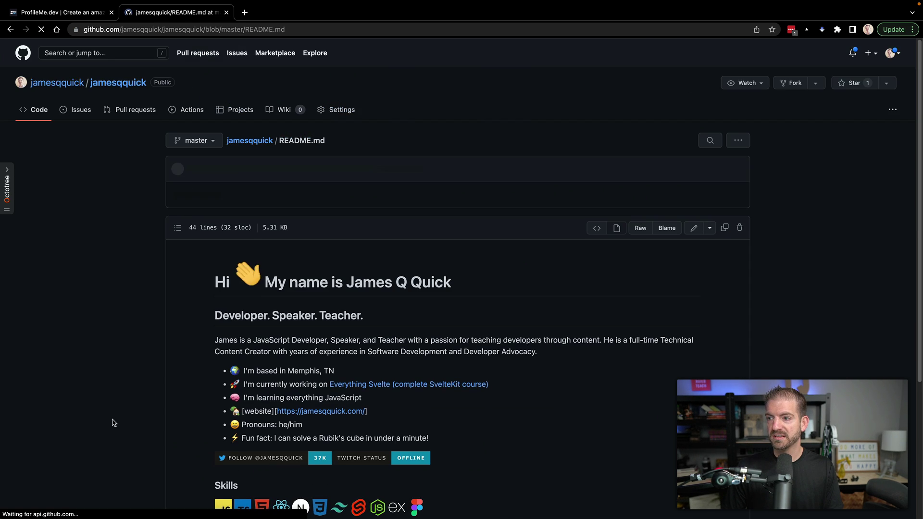
Verify the shoutout link in a new tab, close it, and go to the account's profile page
{"action": "scroll", "coordinate": [147, 400], "scroll_direction": "down", "scroll_amount": 4}
{"action": "right_click", "coordinate": [270, 395]}
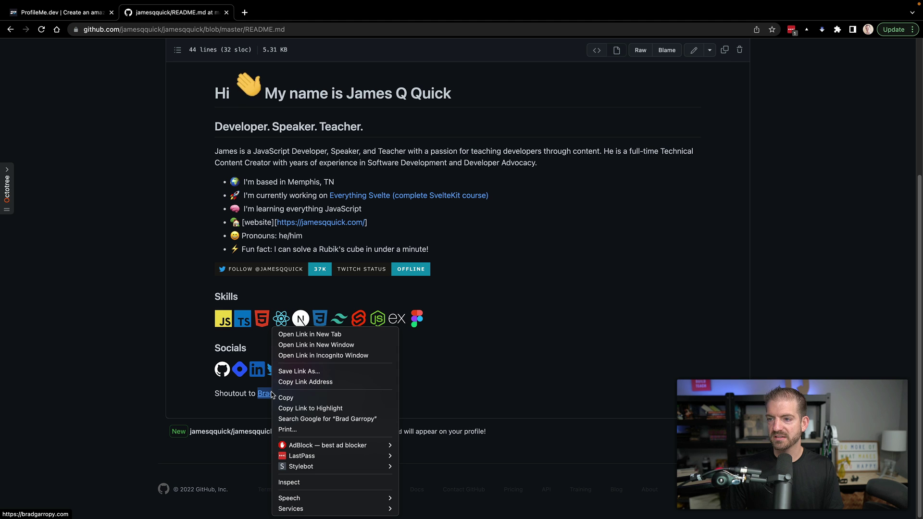
{"action": "left_click", "coordinate": [303, 336]}
{"action": "key", "text": "ctrl+Tab"}
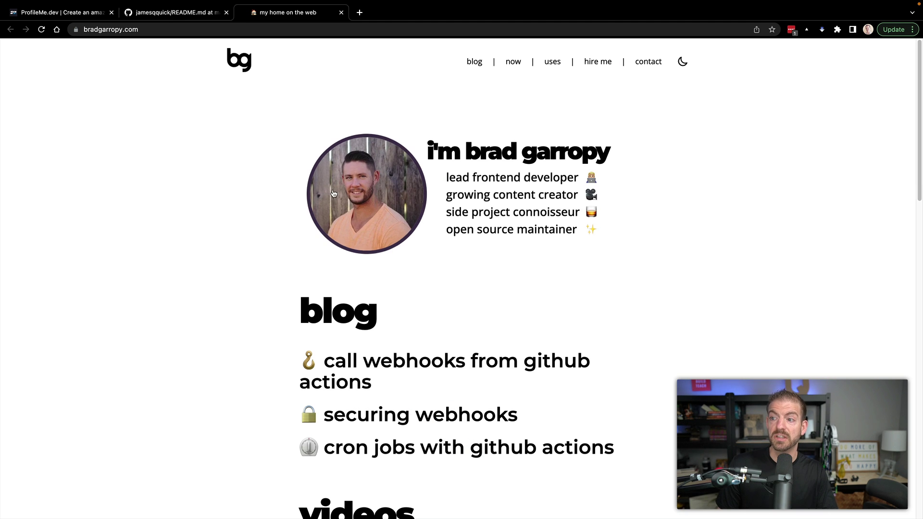
{"action": "key", "text": "super+w"}
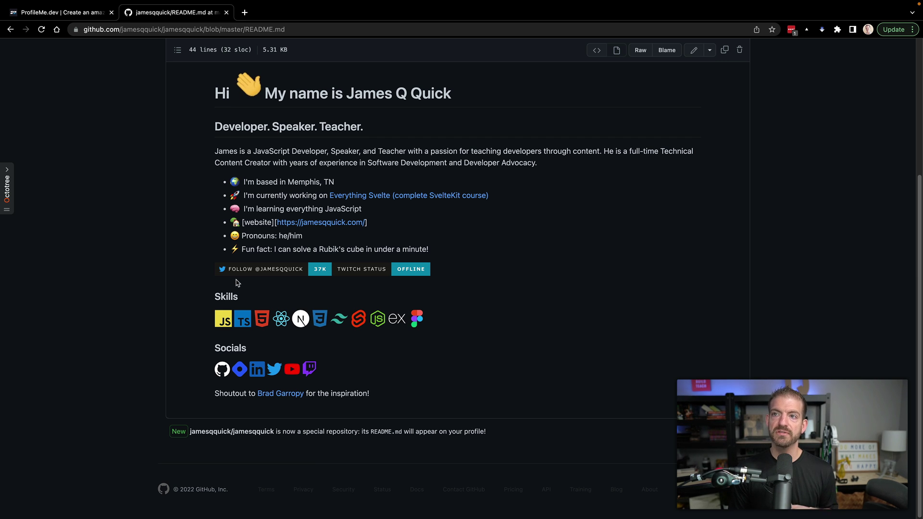
{"action": "scroll", "coordinate": [202, 252], "scroll_direction": "up", "scroll_amount": 4}
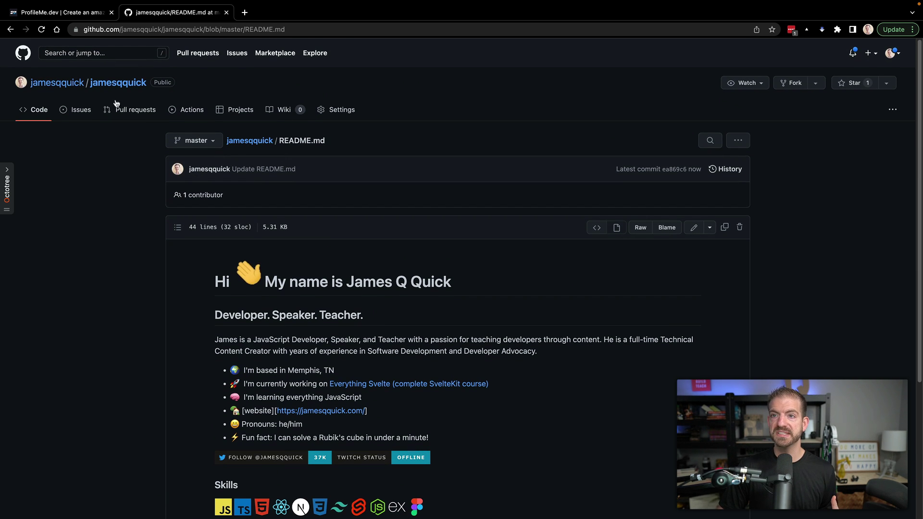
{"action": "left_click", "coordinate": [68, 82]}
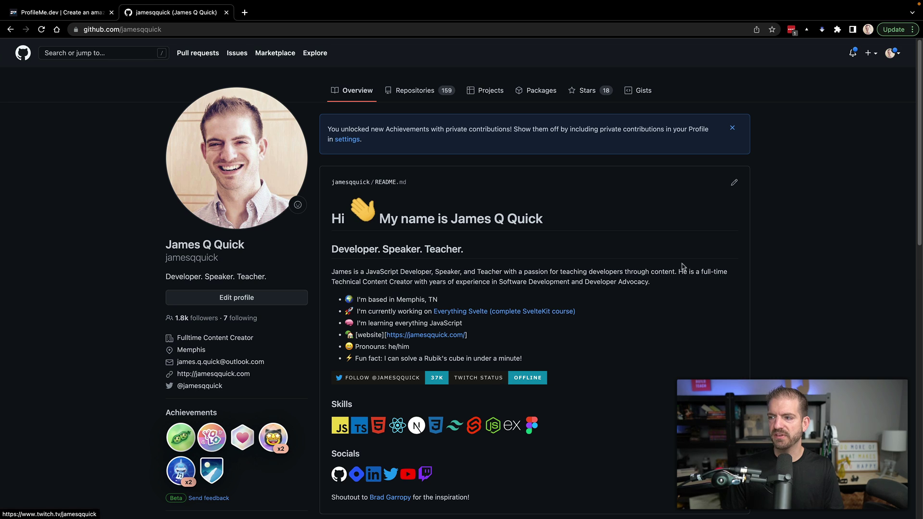
In the README editor, cut the Twitter and Twitch badge lines from below the bio
{"action": "left_click", "coordinate": [736, 189]}
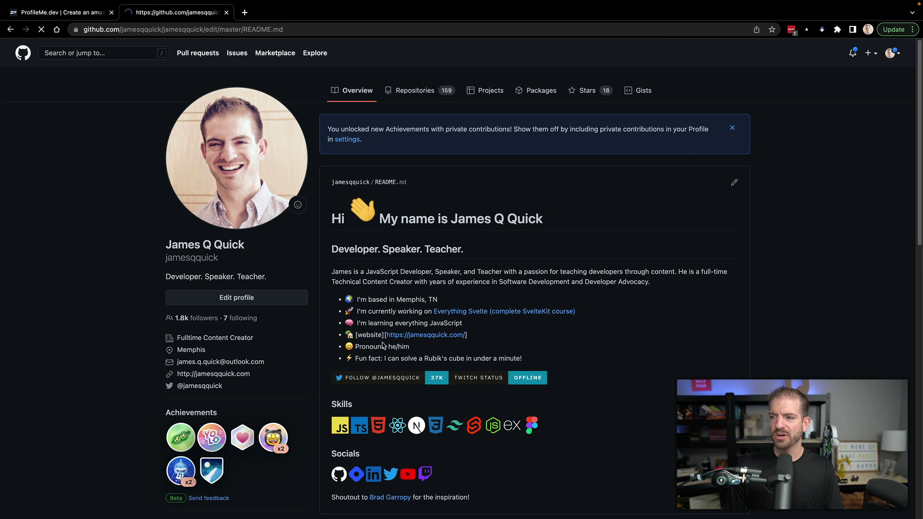
{"action": "scroll", "coordinate": [368, 345], "scroll_direction": "down", "scroll_amount": 4}
{"action": "scroll", "coordinate": [368, 345], "scroll_direction": "down", "scroll_amount": 5}
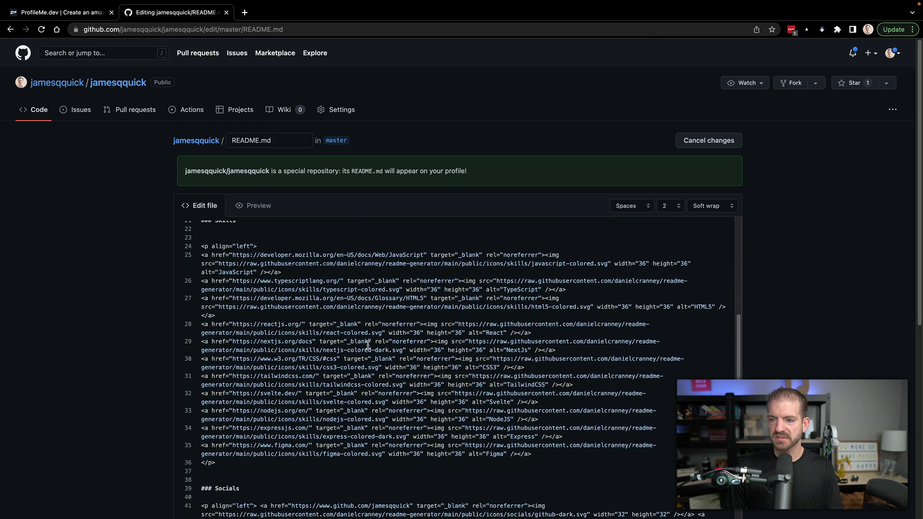
{"action": "scroll", "coordinate": [291, 368], "scroll_direction": "up", "scroll_amount": 8}
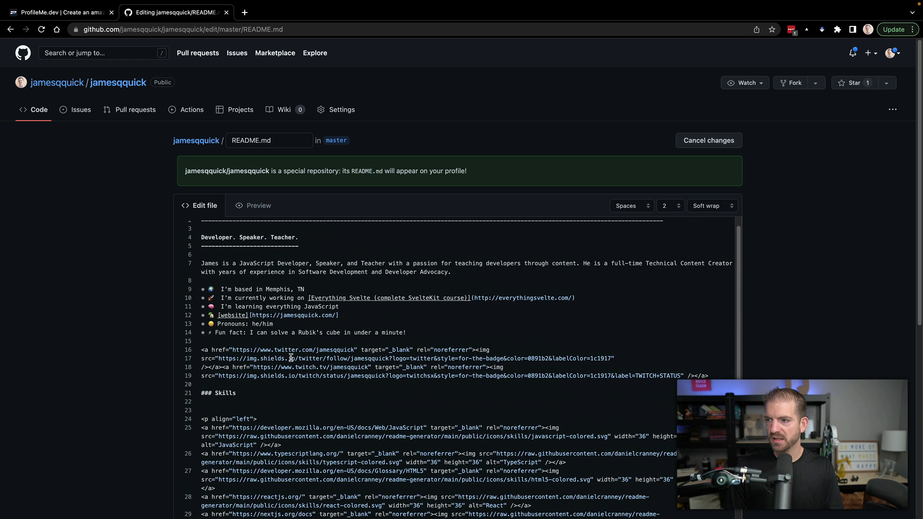
{"action": "left_click_drag", "start_coordinate": [204, 384], "coordinate": [199, 350]}
{"action": "key", "text": "ctrl+c"}
{"action": "key", "text": "BackSpace"}
{"action": "key", "text": "BackSpace"}
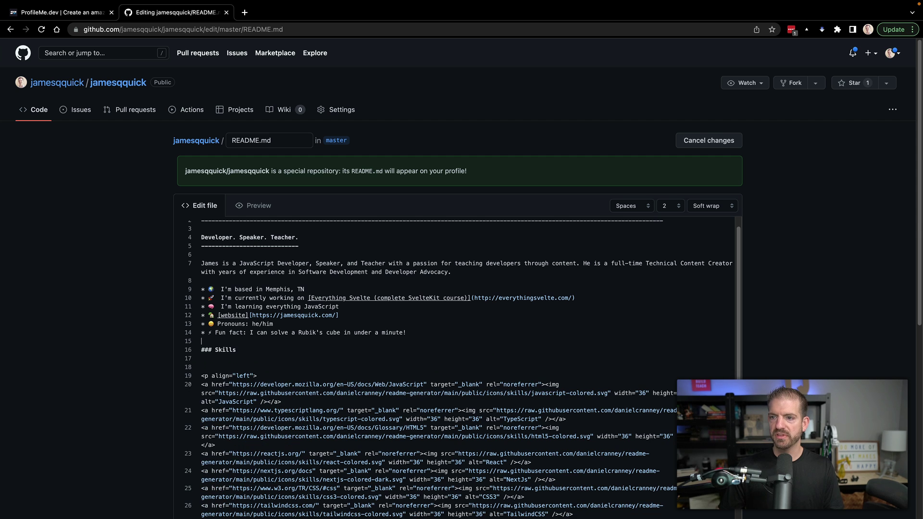
Paste the badges after the Socials block with a blank line before them, and commit
{"action": "scroll", "coordinate": [323, 364], "scroll_direction": "down", "scroll_amount": 3}
{"action": "scroll", "coordinate": [239, 455], "scroll_direction": "down", "scroll_amount": 2}
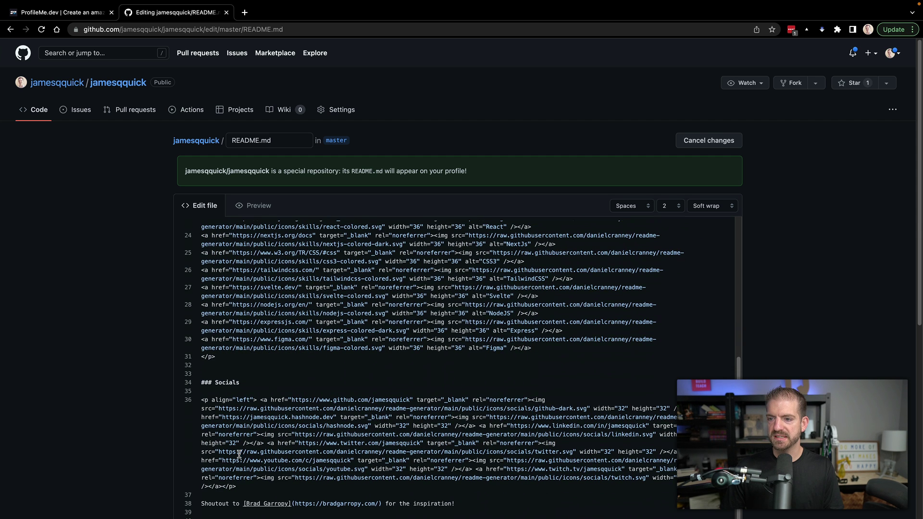
{"action": "triple_click", "coordinate": [269, 504]}
{"action": "key", "text": "ctrl+v"}
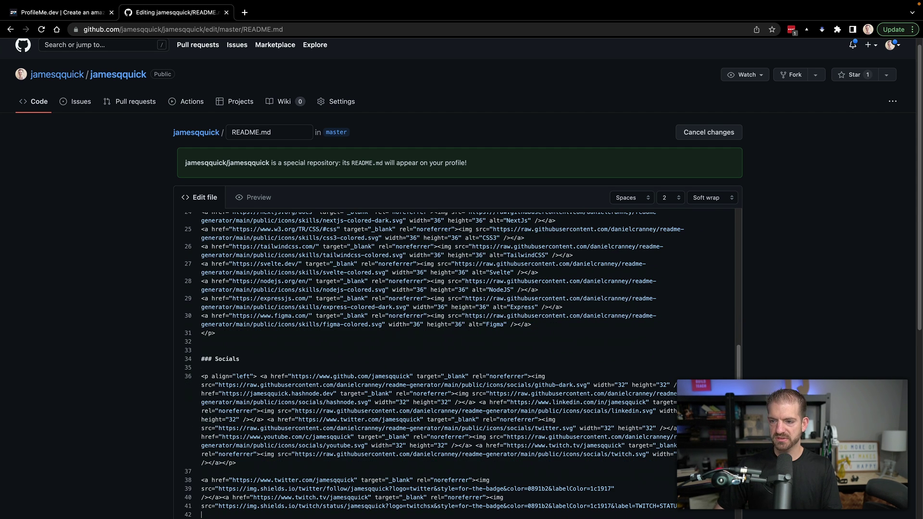
{"action": "key", "text": "Return"}
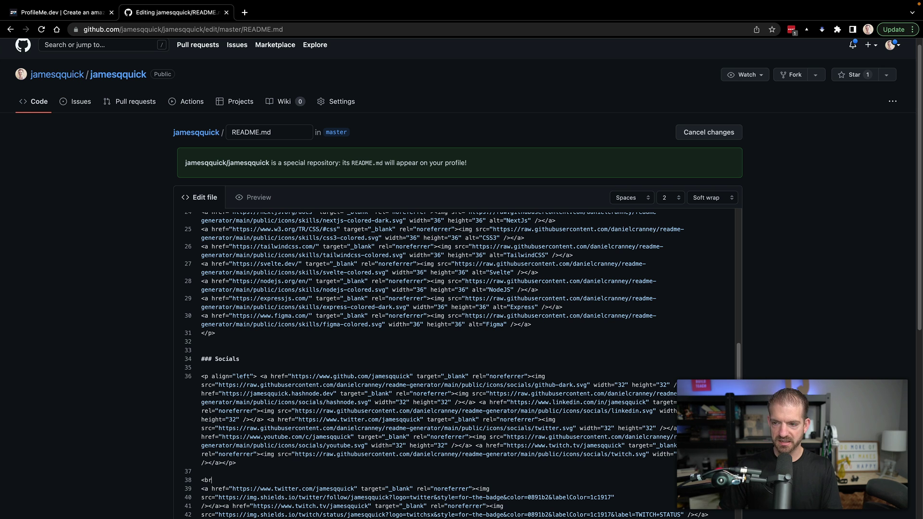
{"action": "scroll", "coordinate": [123, 430], "scroll_direction": "down", "scroll_amount": 3}
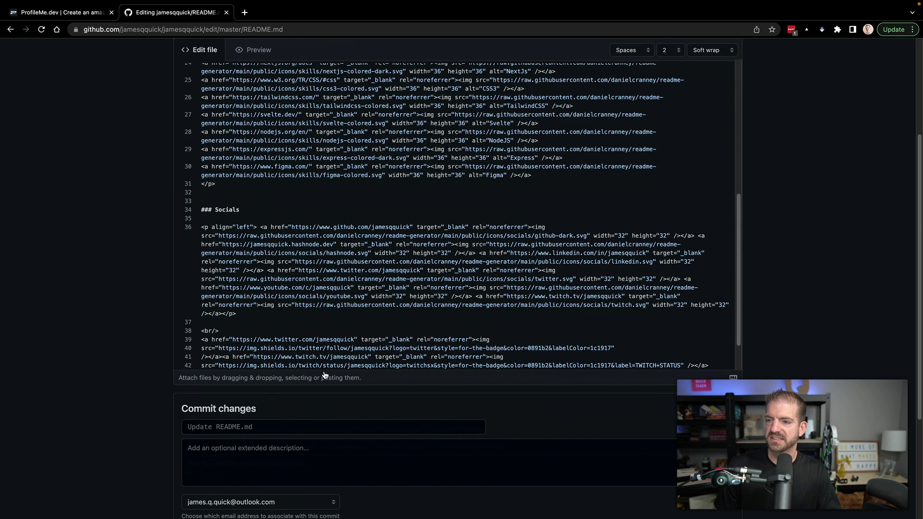
{"action": "scroll", "coordinate": [325, 375], "scroll_direction": "down", "scroll_amount": 3}
{"action": "left_click", "coordinate": [209, 427]}
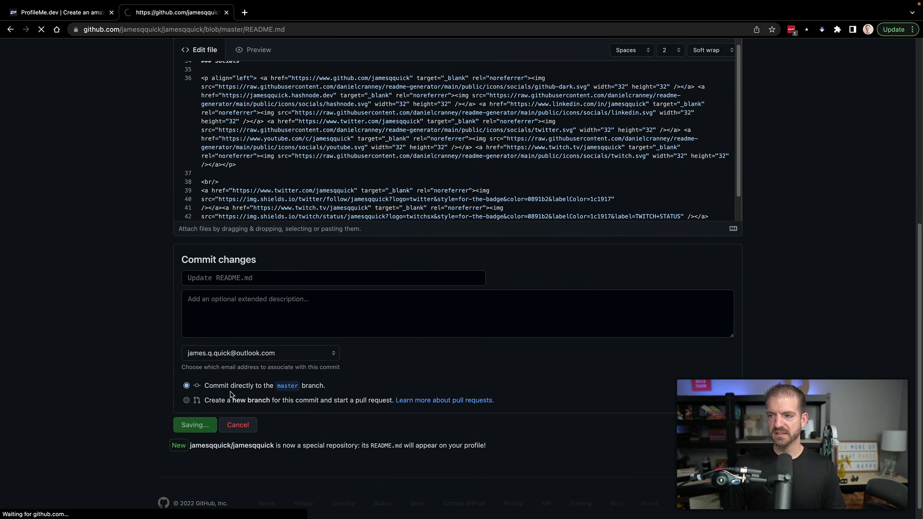
{"action": "scroll", "coordinate": [231, 395], "scroll_direction": "down", "scroll_amount": 4}
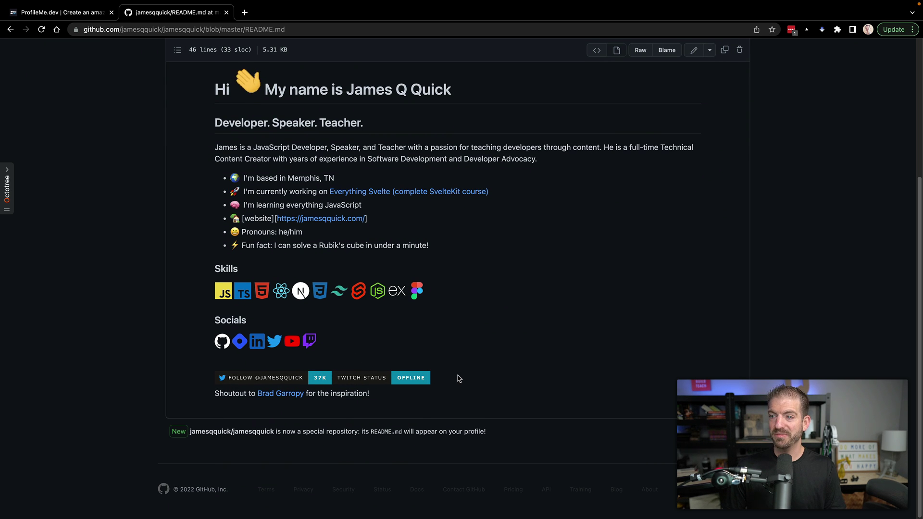
In the README editor, cut the shoutout line from the bottom of the file
{"action": "scroll", "coordinate": [523, 301], "scroll_direction": "up", "scroll_amount": 4}
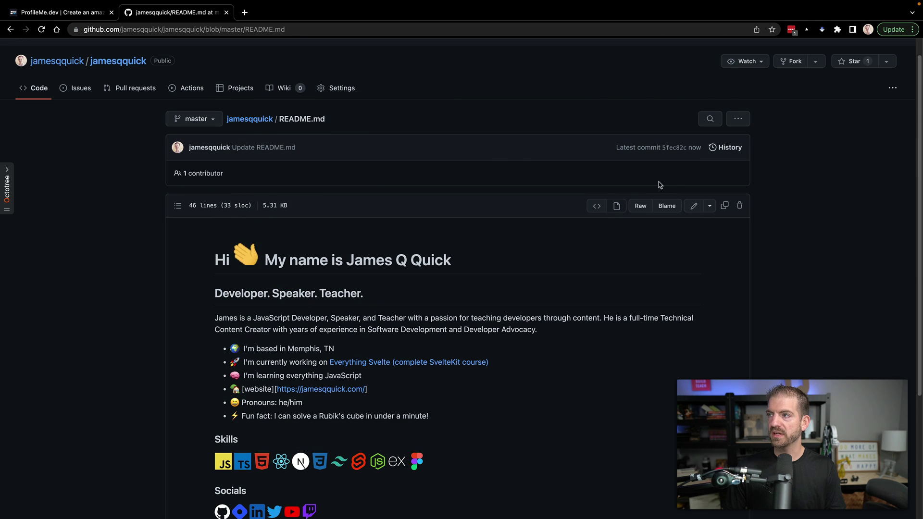
{"action": "left_click", "coordinate": [693, 208]}
{"action": "scroll", "coordinate": [510, 306], "scroll_direction": "down", "scroll_amount": 8}
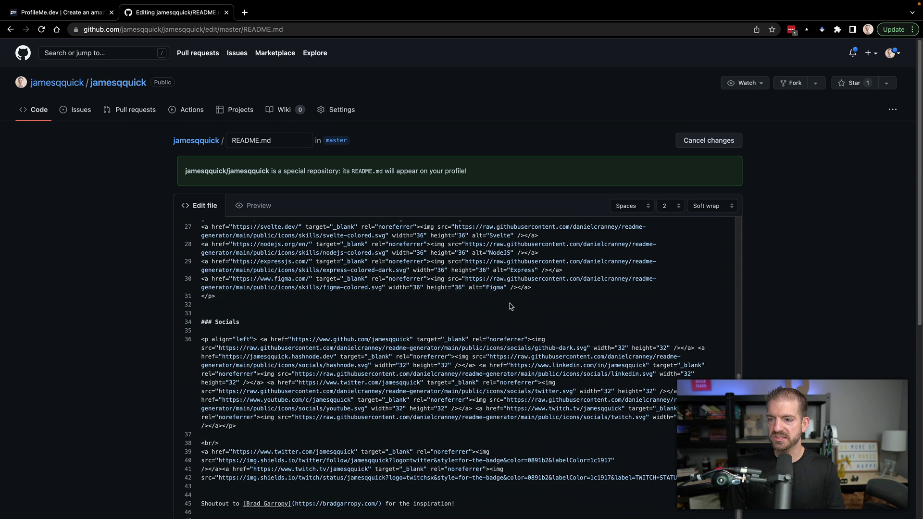
{"action": "triple_click", "coordinate": [413, 505]}
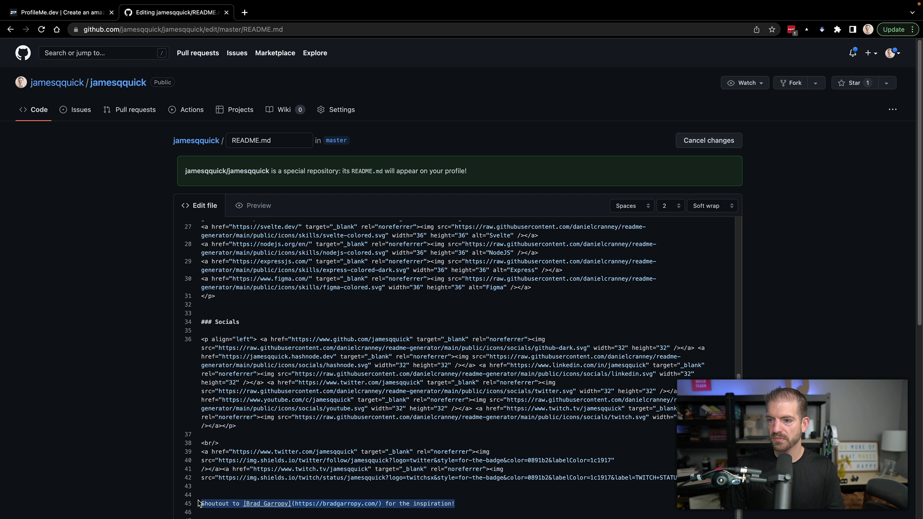
{"action": "left_click", "coordinate": [216, 488]}
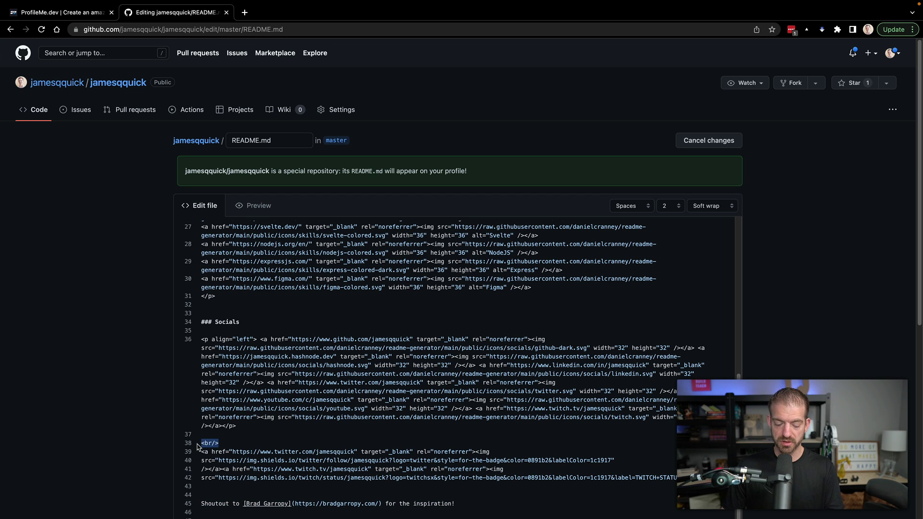
{"action": "triple_click", "coordinate": [462, 503]}
{"action": "key", "text": "ctrl+c"}
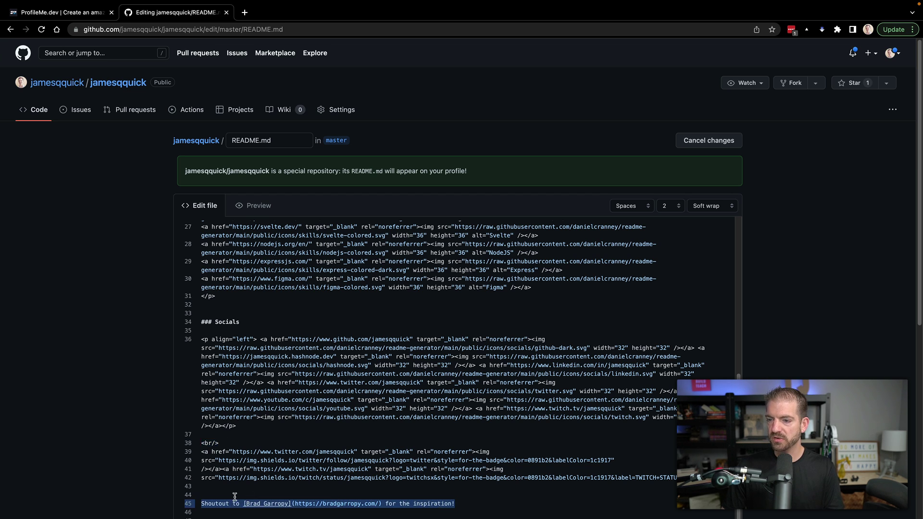
{"action": "key", "text": "BackSpace"}
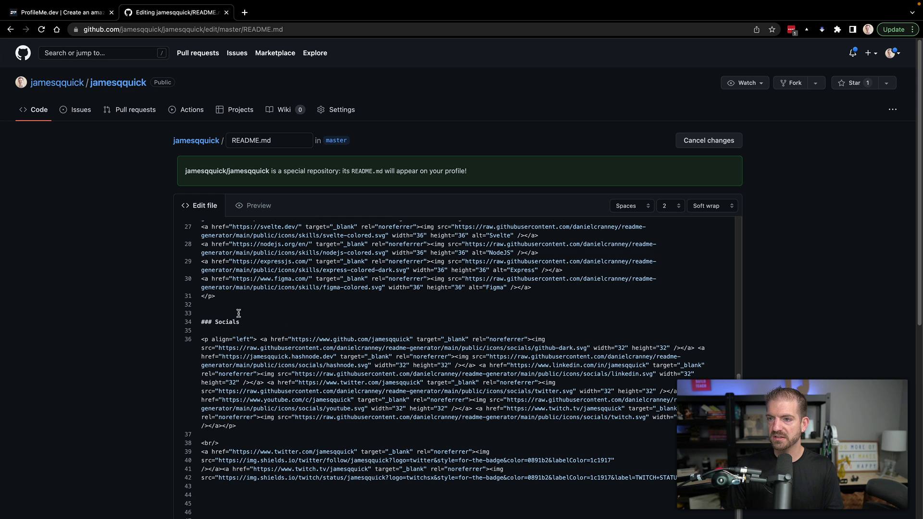
Paste the shoutout line after the Fun fact bullet, above Skills, with a blank line
{"action": "scroll", "coordinate": [239, 313], "scroll_direction": "up", "scroll_amount": 5}
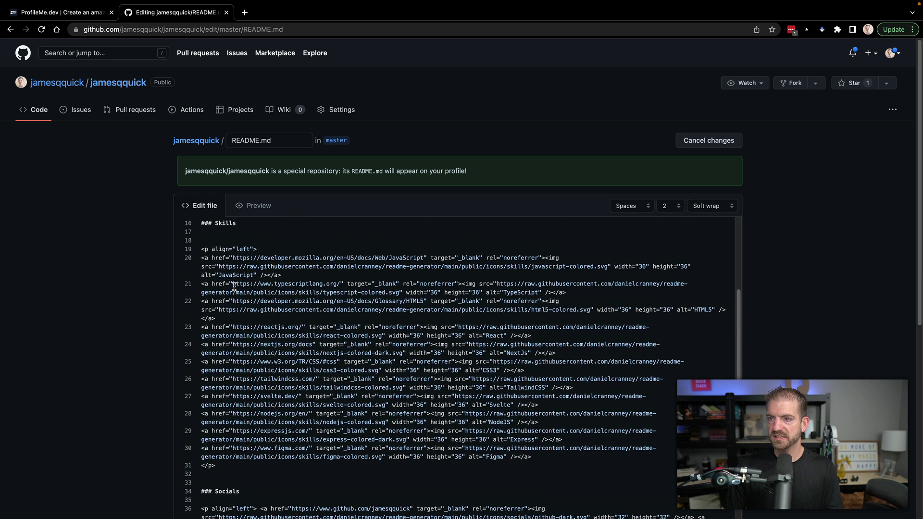
{"action": "scroll", "coordinate": [235, 284], "scroll_direction": "up", "scroll_amount": 4}
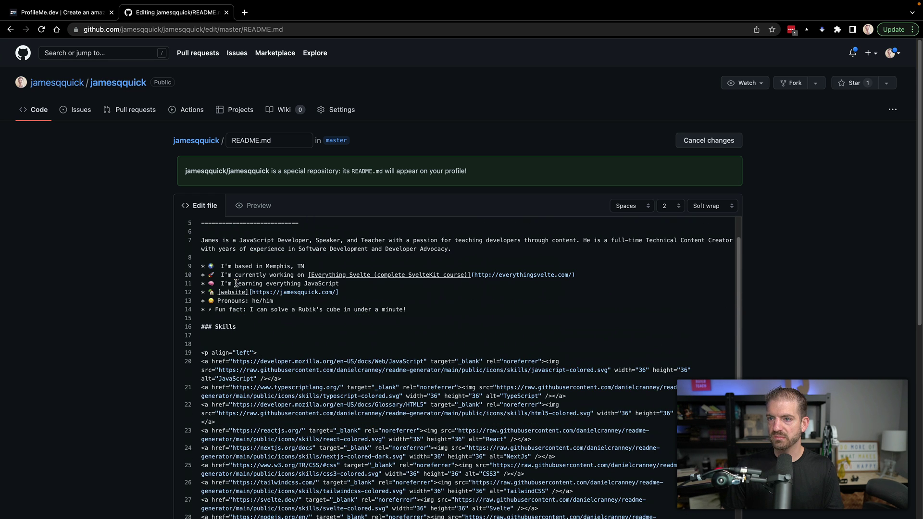
{"action": "left_click", "coordinate": [422, 312]}
{"action": "key", "text": "Return"}
{"action": "key", "text": "Return"}
{"action": "key", "text": "ctrl+v"}
{"action": "scroll", "coordinate": [400, 346], "scroll_direction": "down", "scroll_amount": 6}
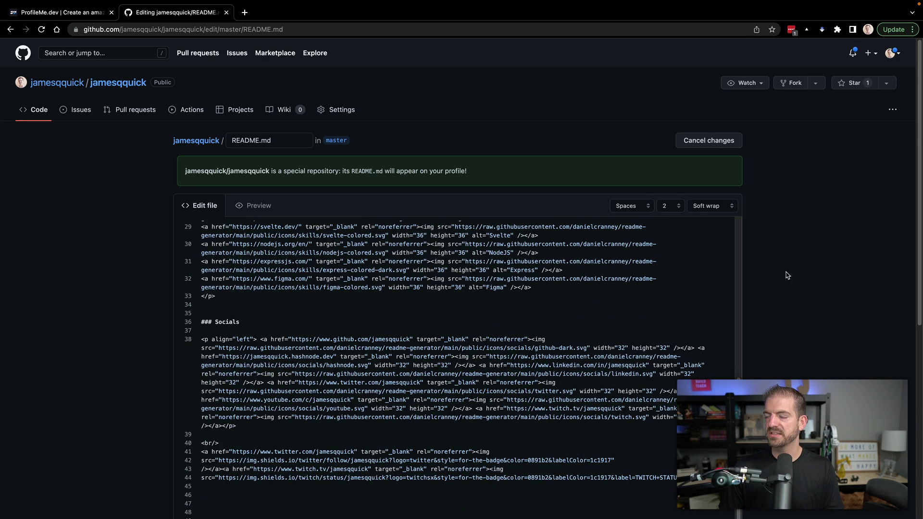
{"action": "scroll", "coordinate": [433, 337], "scroll_direction": "down", "scroll_amount": 8}
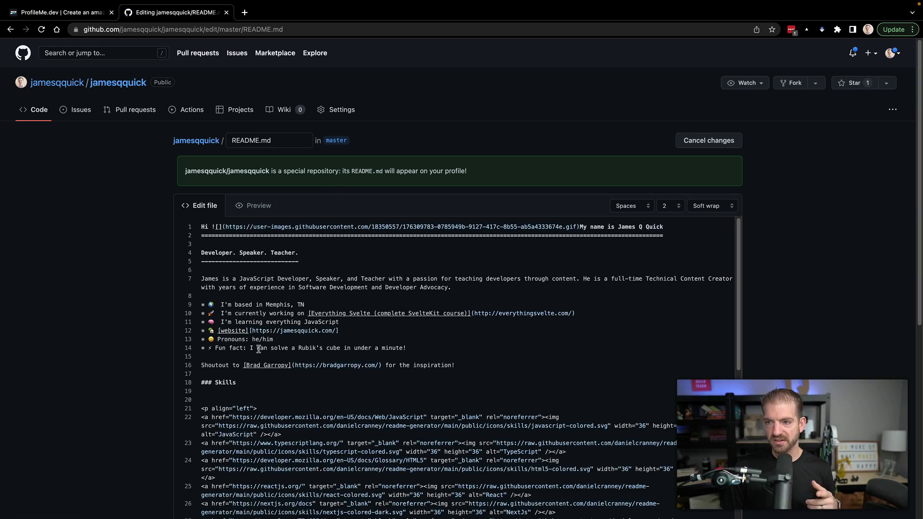
Fix the website bullet into [website](url) Markdown link syntax and commit the README.md changes
{"action": "left_click", "coordinate": [250, 331]}
{"action": "key", "text": "BackSpace"}
{"action": "type", "text": "("}
{"action": "key", "text": "End"}
{"action": "key", "text": "BackSpace"}
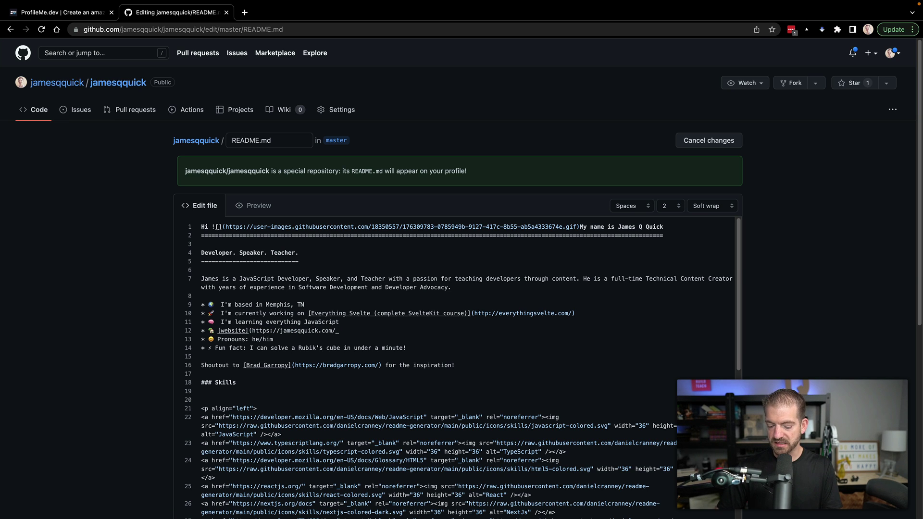
{"action": "type", "text": ")"}
{"action": "scroll", "coordinate": [797, 298], "scroll_direction": "down", "scroll_amount": 5}
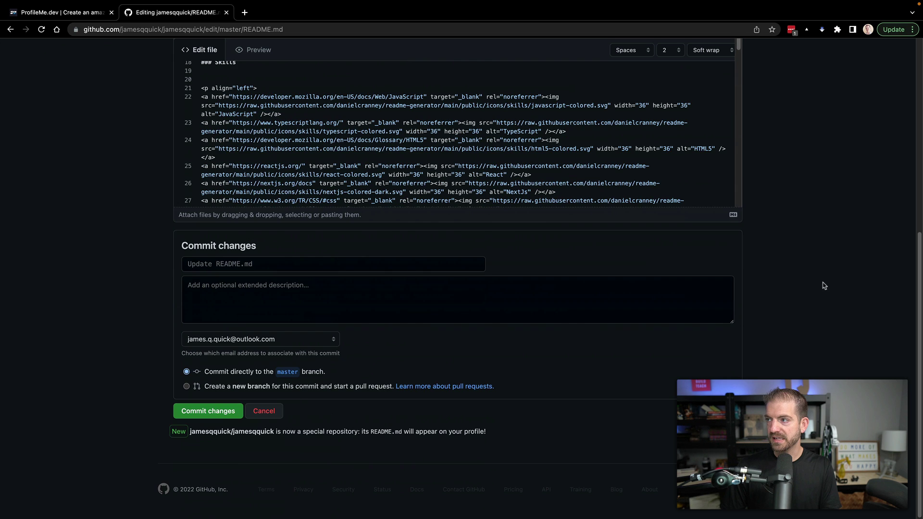
{"action": "left_click", "coordinate": [211, 410]}
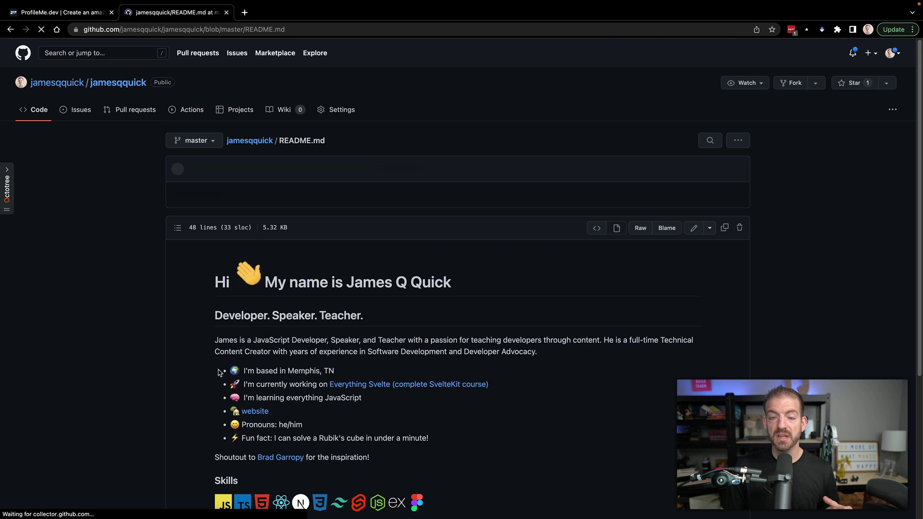